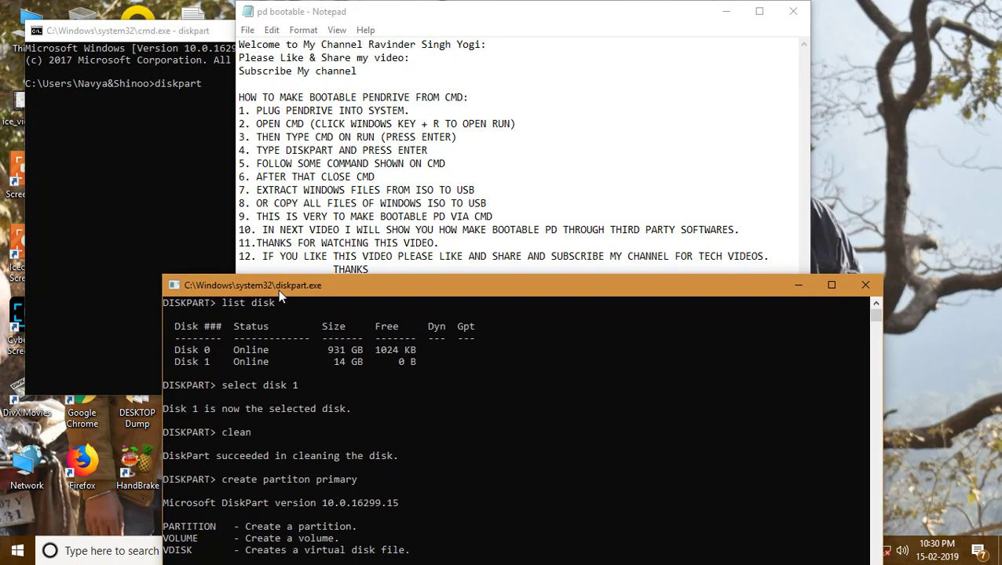
Step: Create a primary partition on the selected disk and arrange the Notepad notes and DiskPart window so both are readable
key(Return)
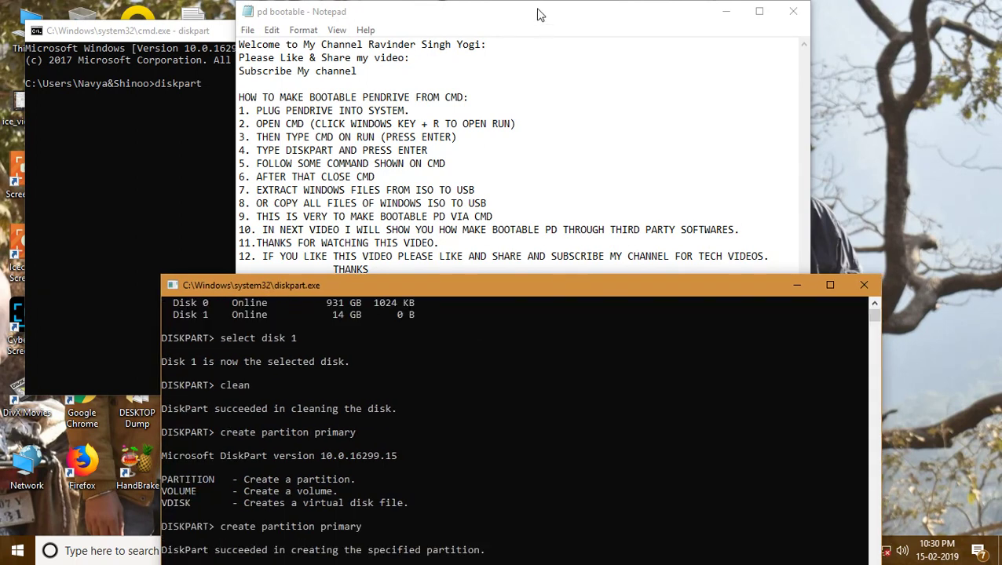
double_click(541, 11)
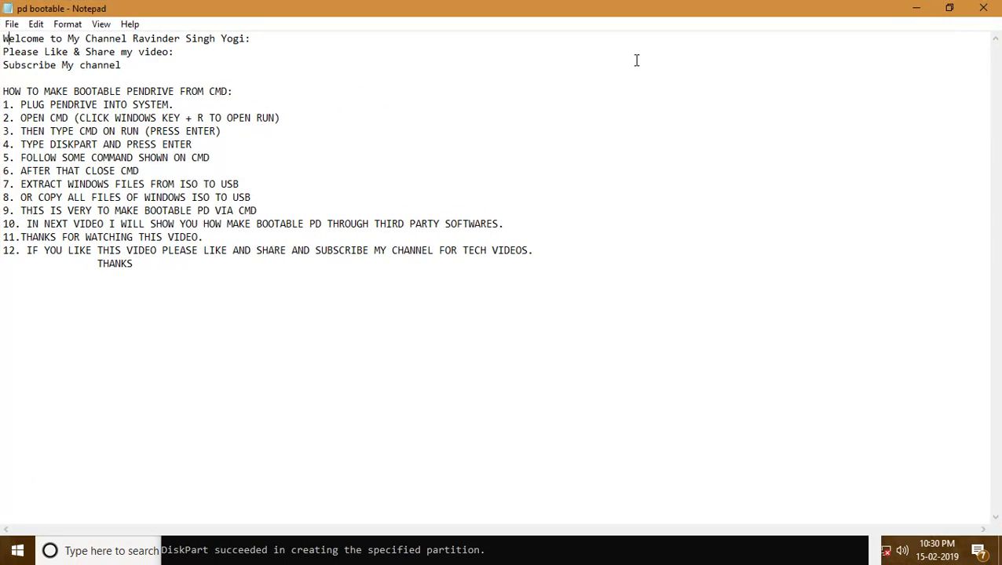
double_click(498, 7)
drag(487, 21, 263, 16)
drag(724, 286, 867, 94)
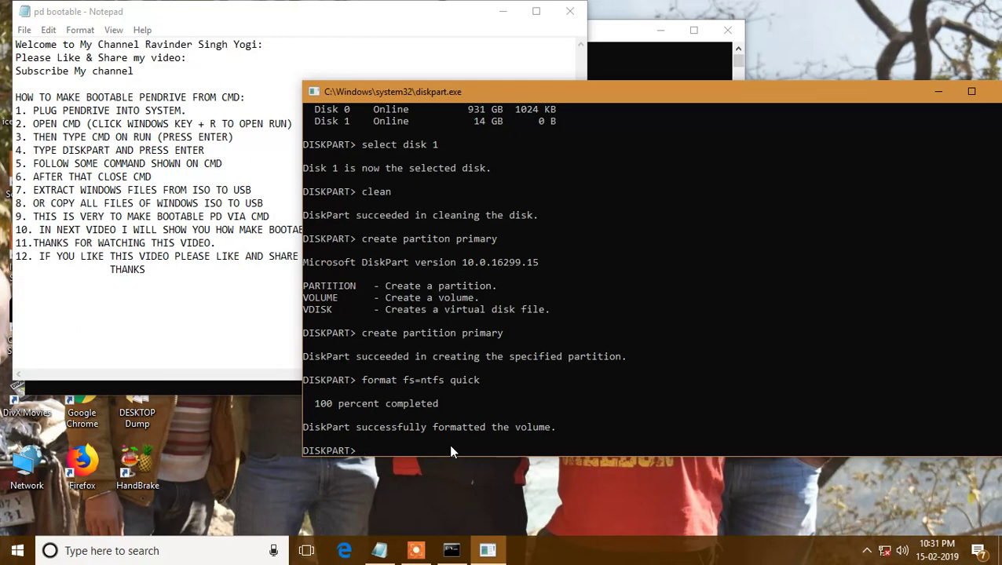
Step: Assign a drive letter to the formatted volume in DiskPart and close the USB drive's folder window
text(assign)
key(Return)
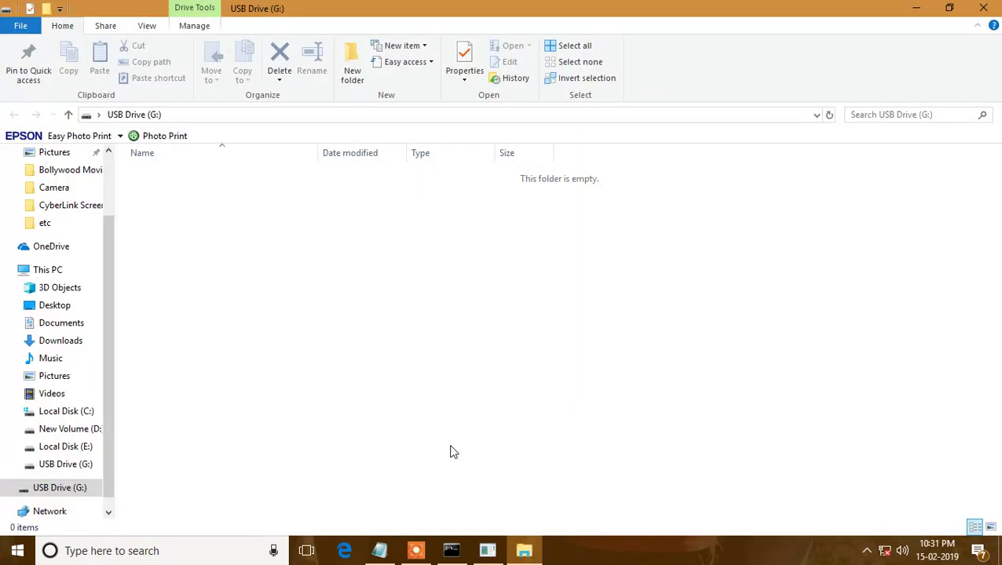
key(alt+F4)
Step: Mark the USB partition as active and exit DiskPart
text(actibe)
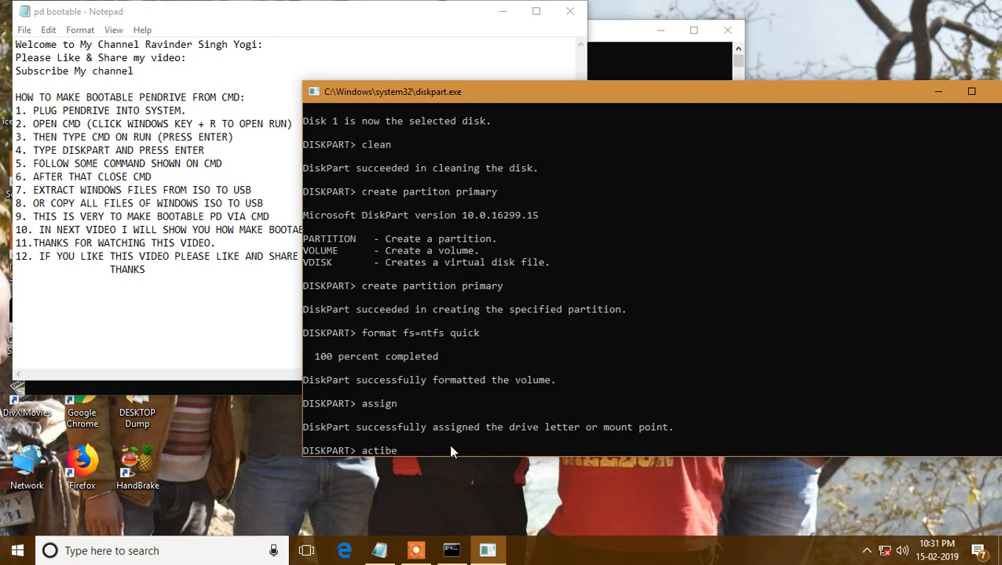
key(BackSpace)
key(BackSpace)
text(ve)
key(Return)
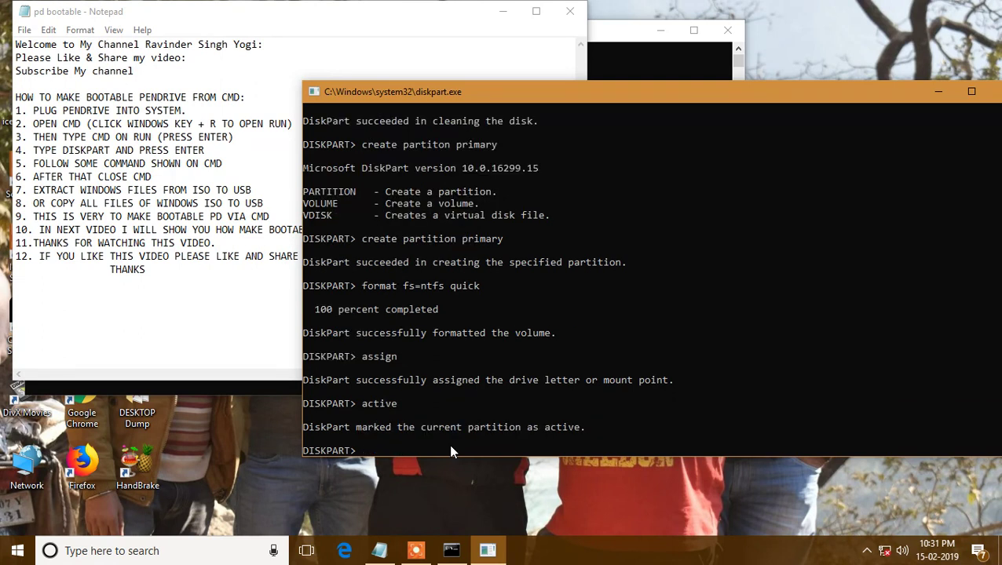
text(exit)
key(Return)
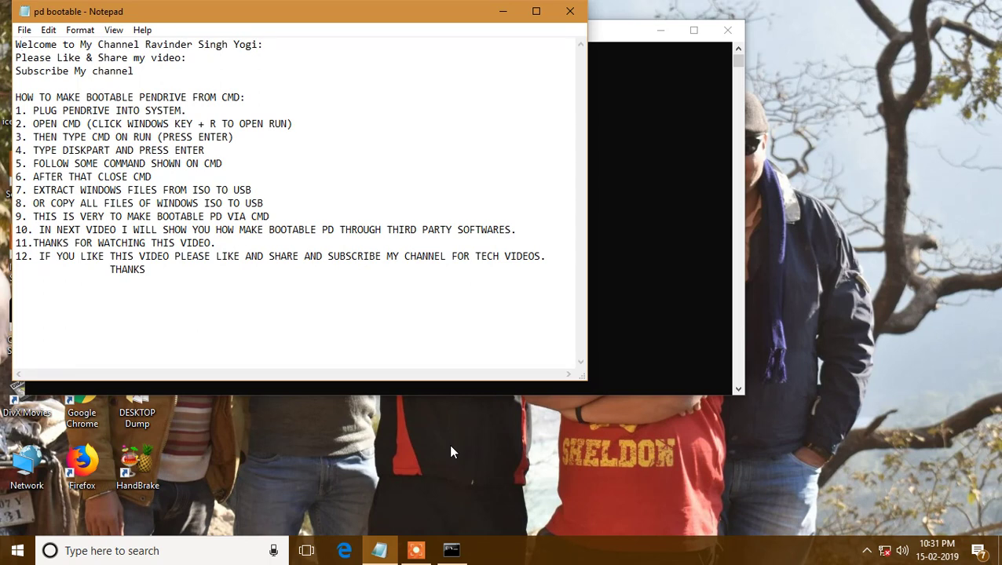
Step: Open File Explorer and look through drives D: and E: for the Windows installation files
key(super+e)
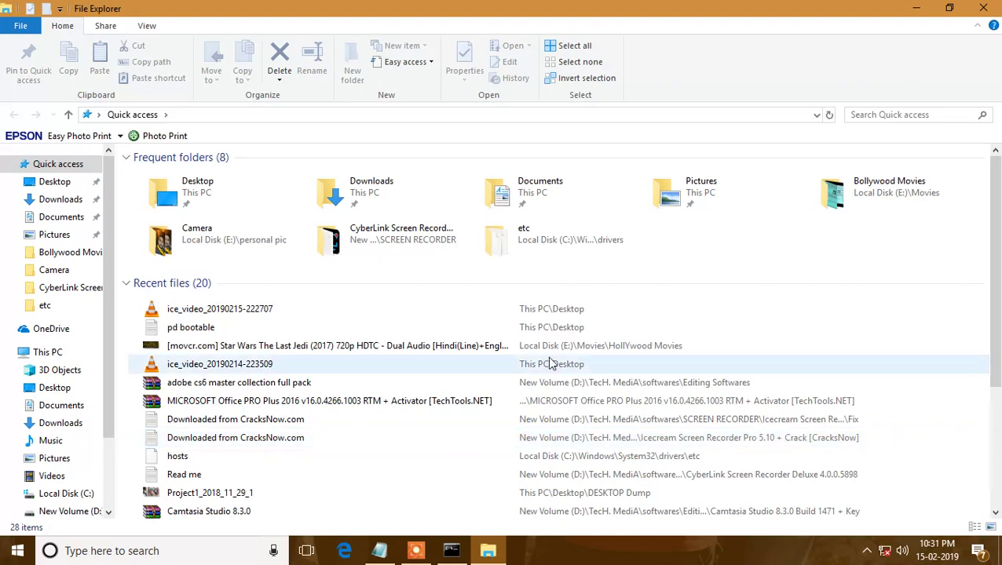
click(77, 511)
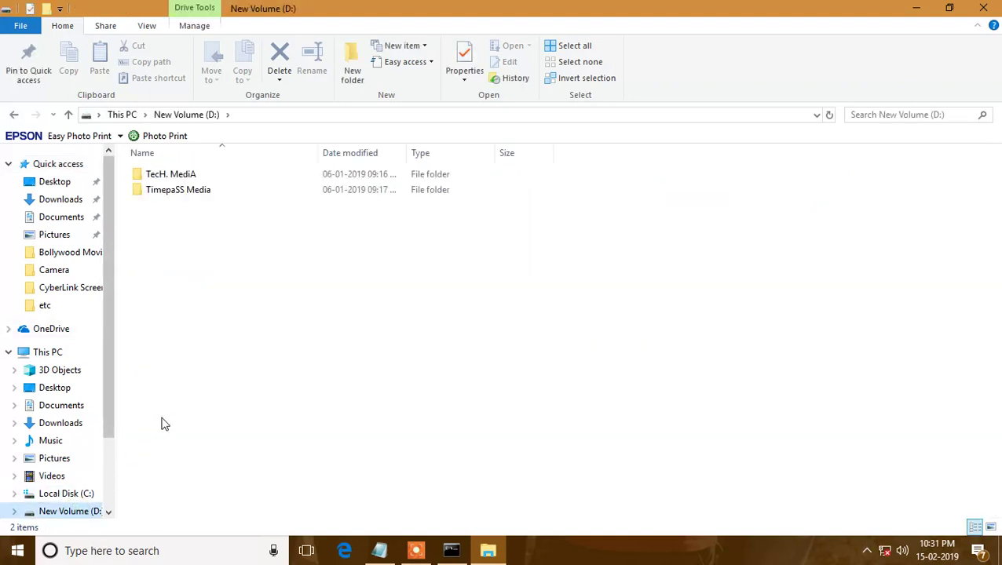
scroll(86, 475, down, 1)
click(85, 482)
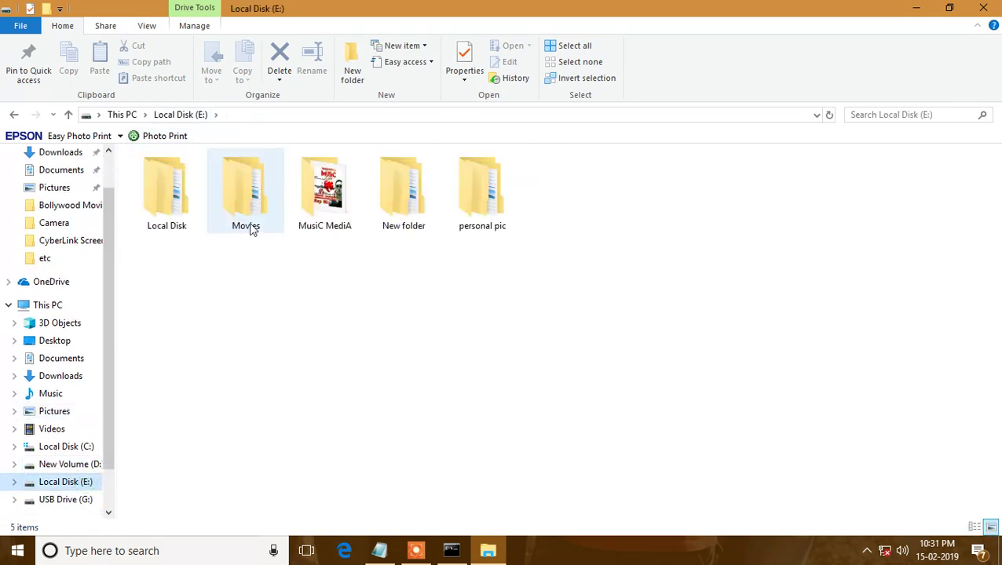
double_click(180, 219)
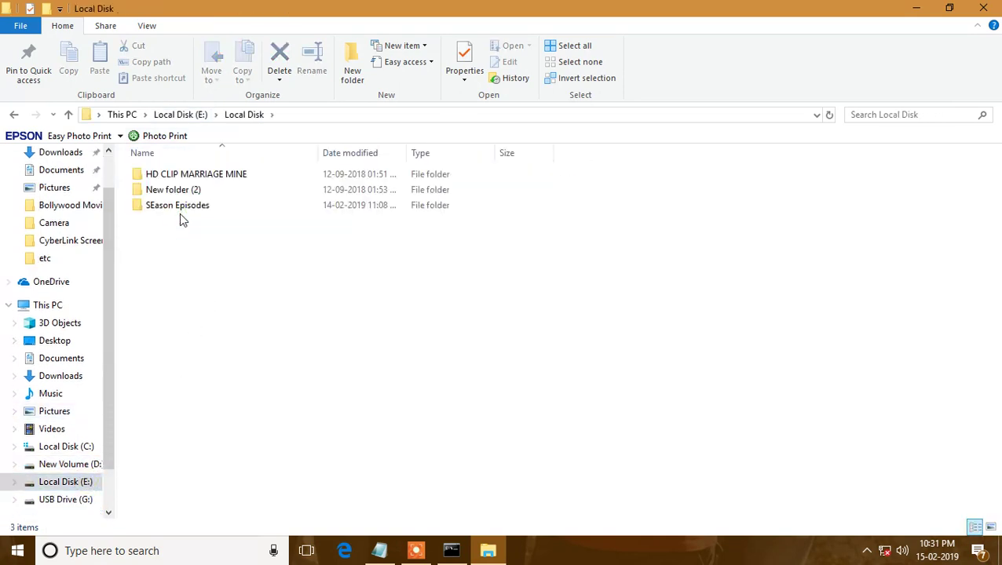
Step: On drive D:, open TecH. MediA, Operating Systems, and the Windows 10 Pro X64 RS4 incl Office 2016 folder
click(69, 465)
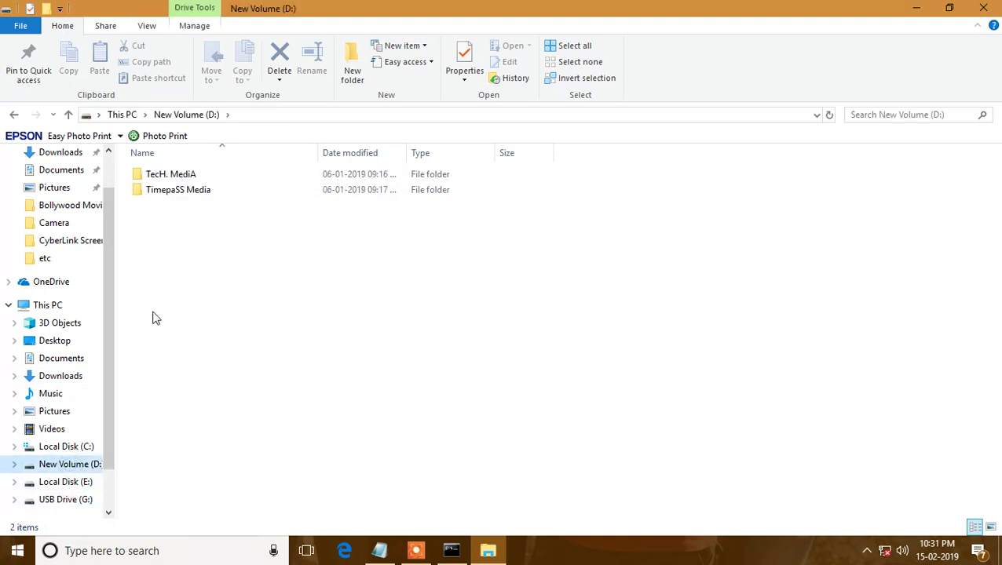
click(196, 175)
double_click(197, 175)
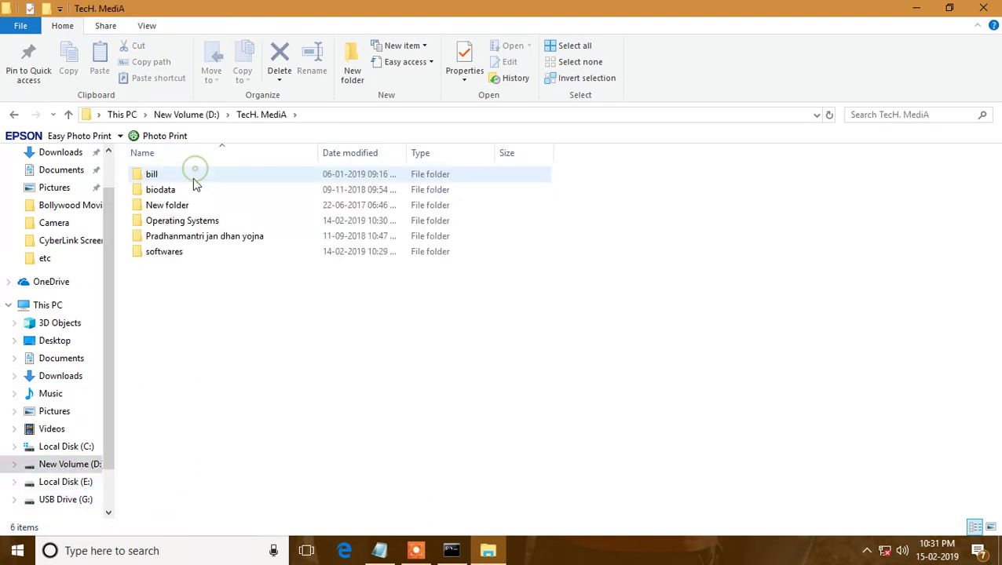
double_click(167, 223)
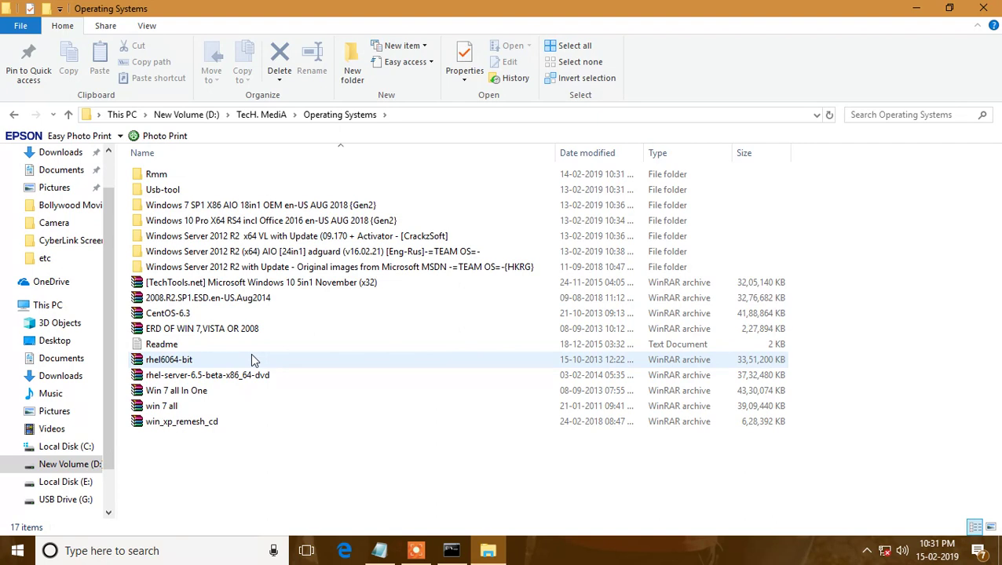
double_click(209, 222)
Step: Extract the RS4X64.OFF16.ENU.AUG2018 image with WinRAR to the USB drive, using G:\ as the destination path
click(209, 225)
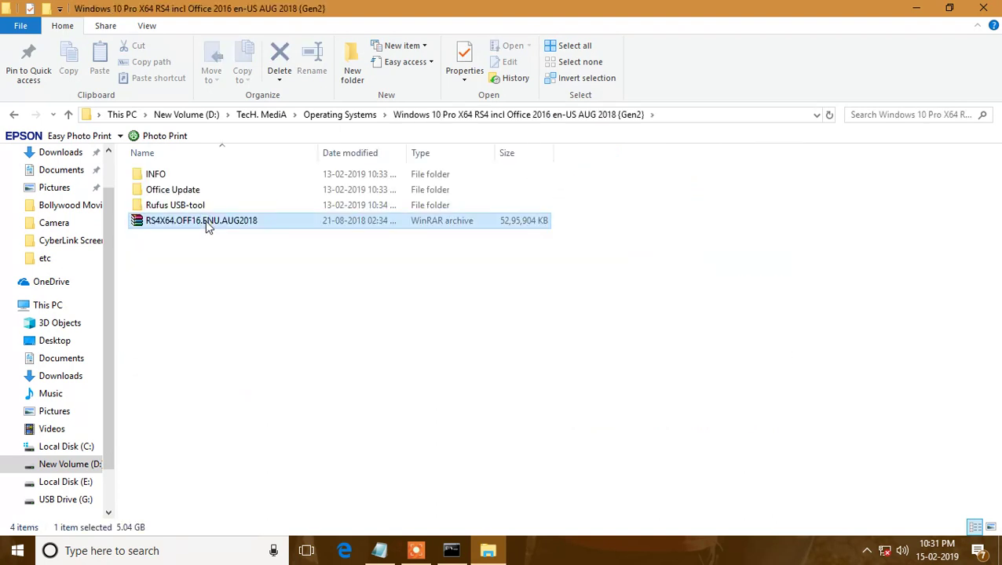
right_click(209, 227)
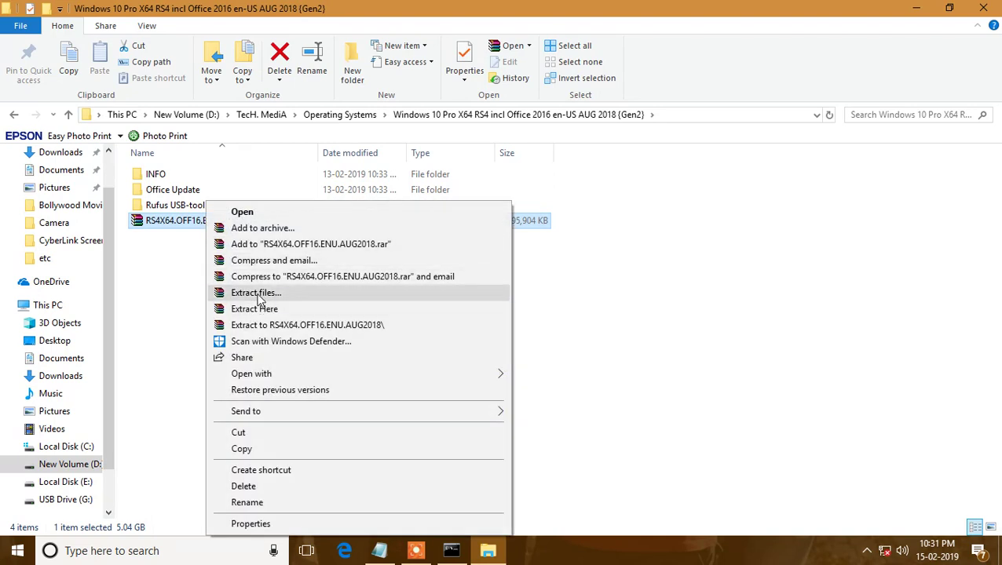
click(256, 293)
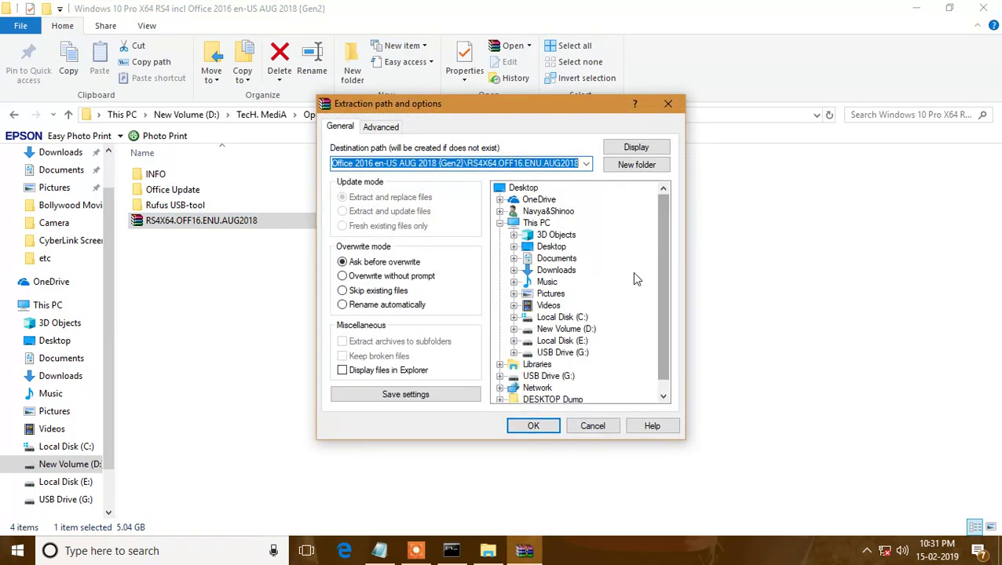
click(562, 353)
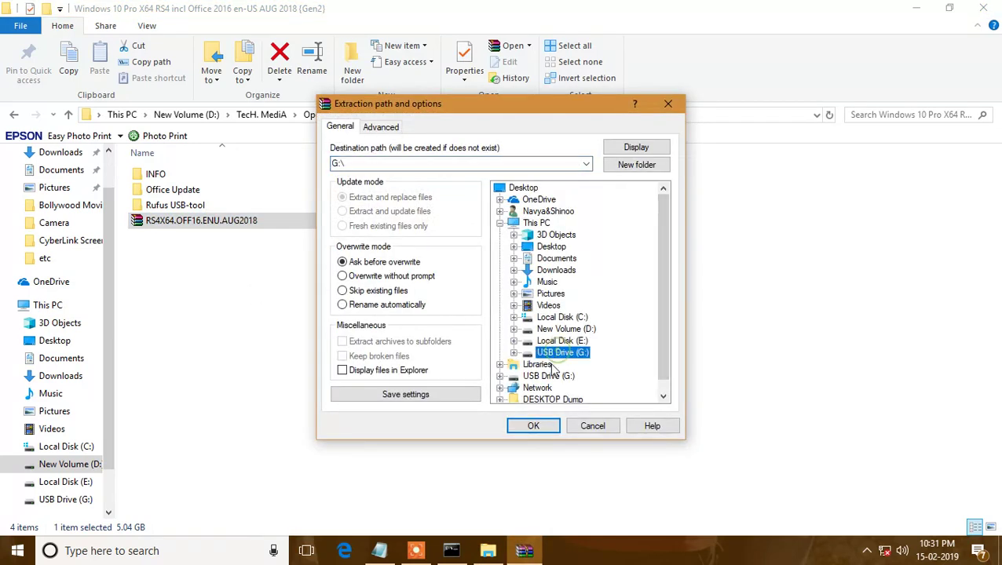
click(534, 426)
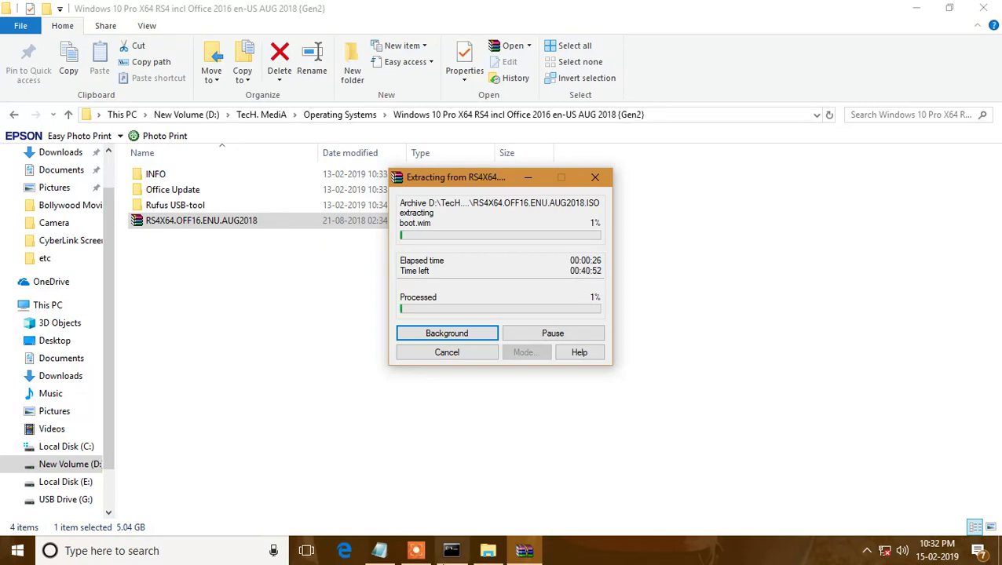
Step: Switch to the Command Prompt and close it with the exit command
click(450, 551)
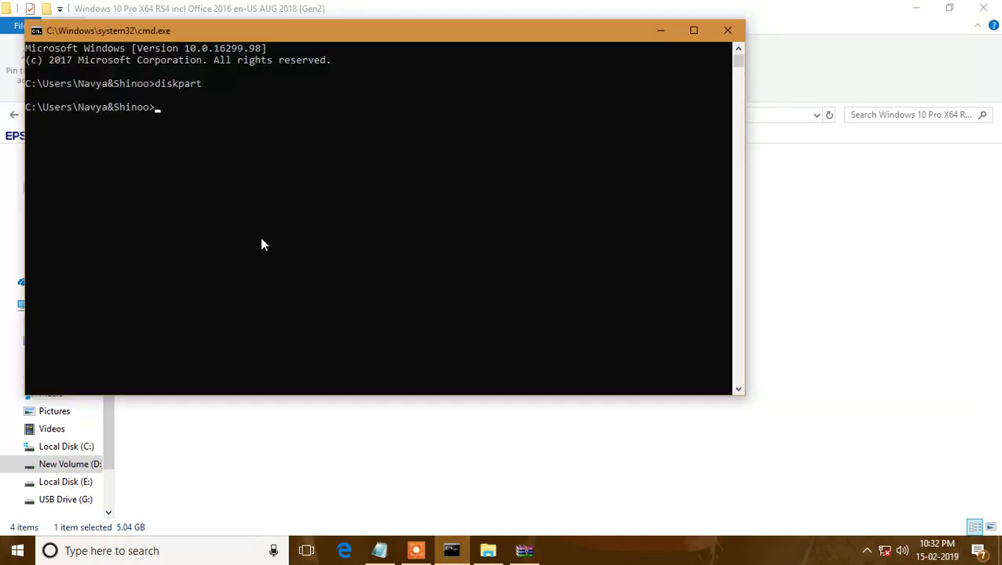
text(exit)
key(Return)
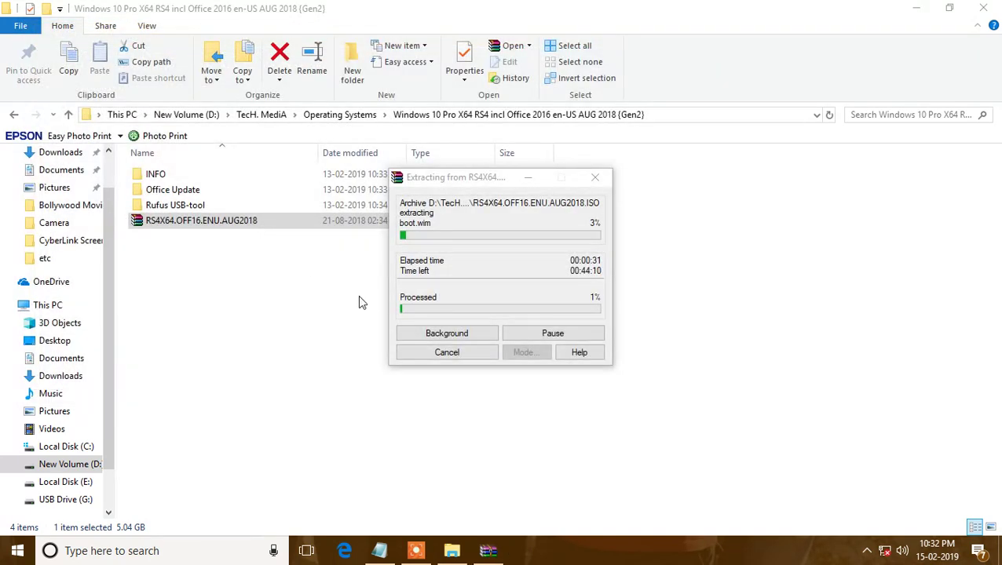
Step: Bring the pd bootable notes and the WinRAR extraction progress window into view
click(379, 552)
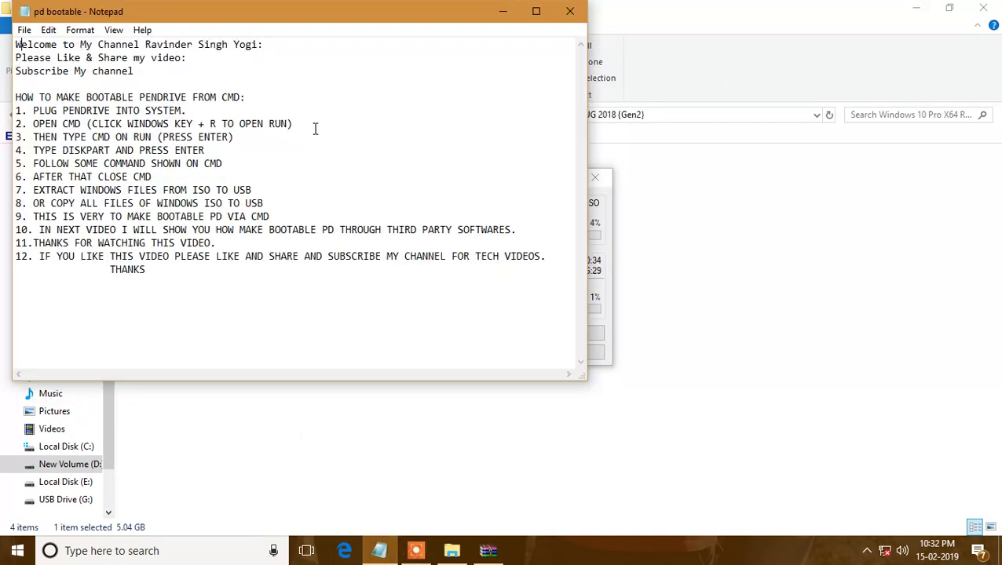
drag(429, 13, 485, 29)
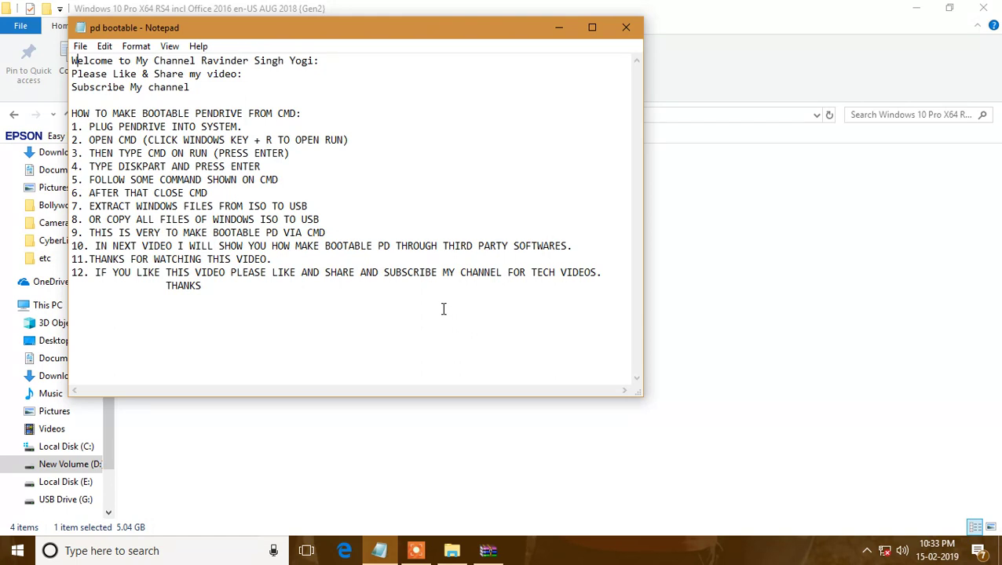
click(417, 552)
right_click(416, 552)
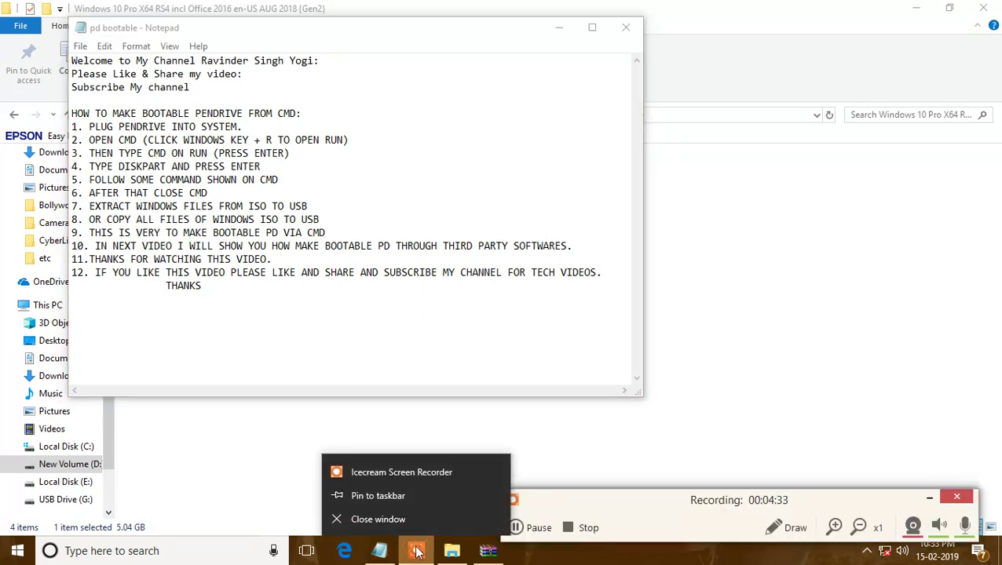
key(Escape)
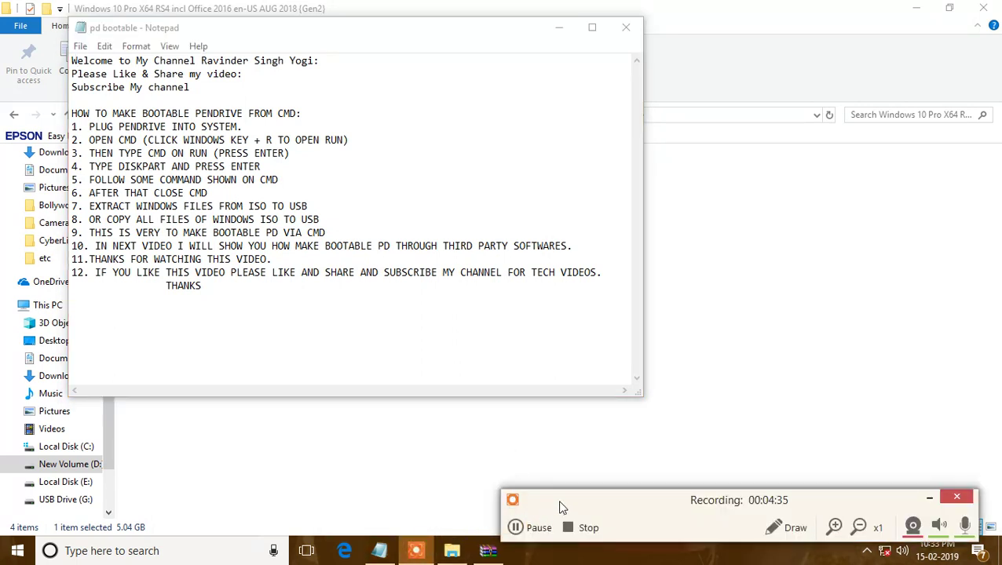
click(488, 552)
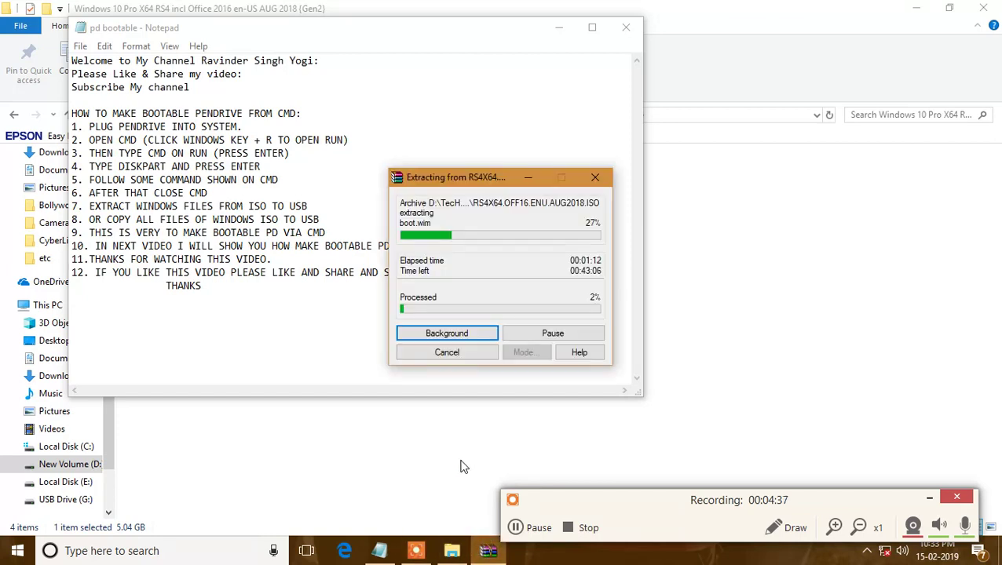
click(931, 497)
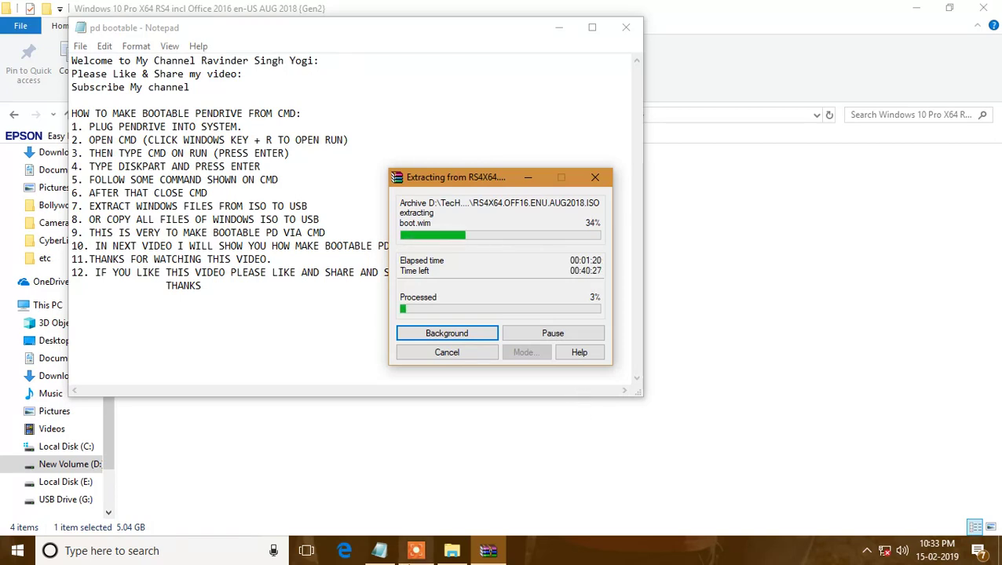
right_click(417, 552)
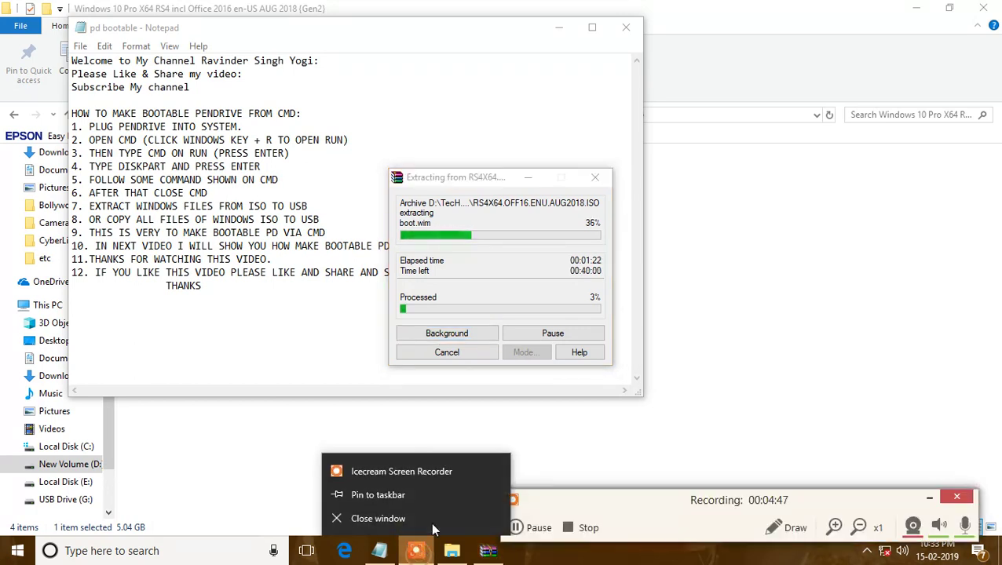
click(532, 533)
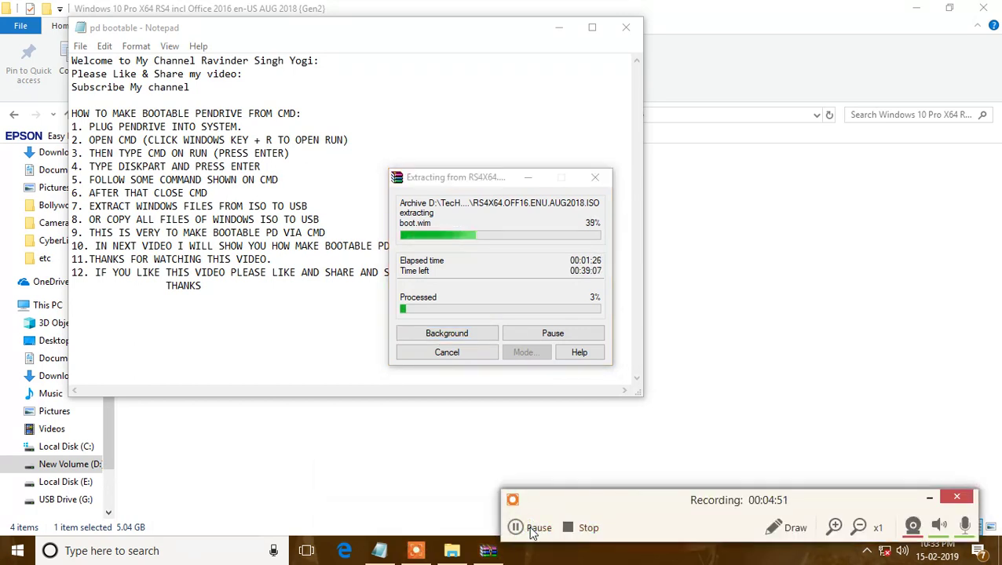
click(532, 533)
click(537, 530)
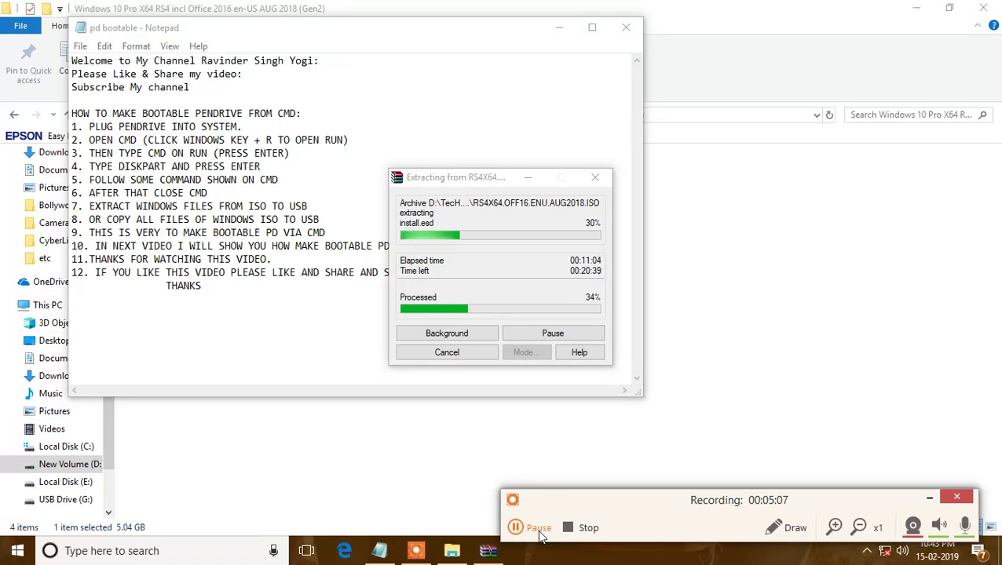
click(538, 529)
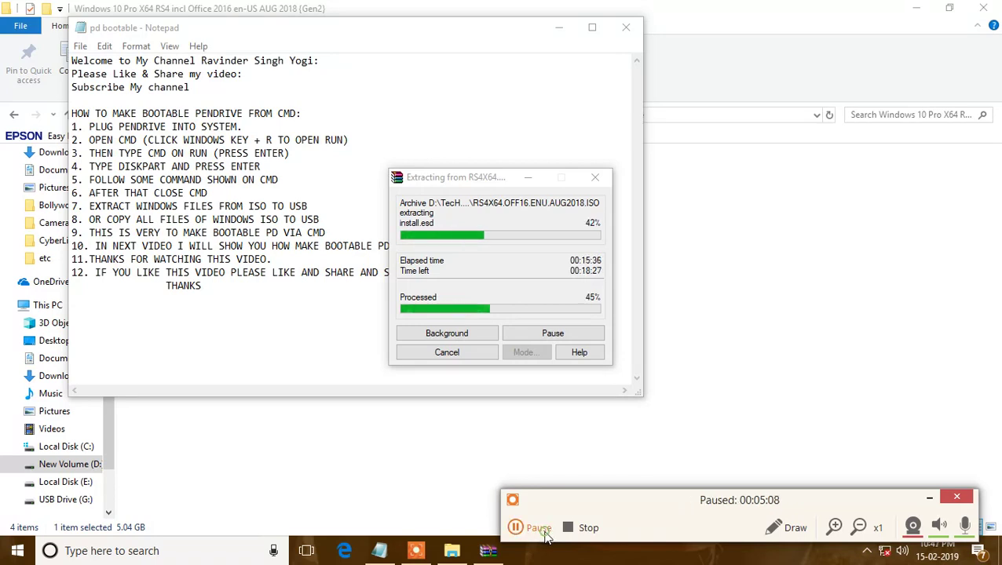
click(542, 531)
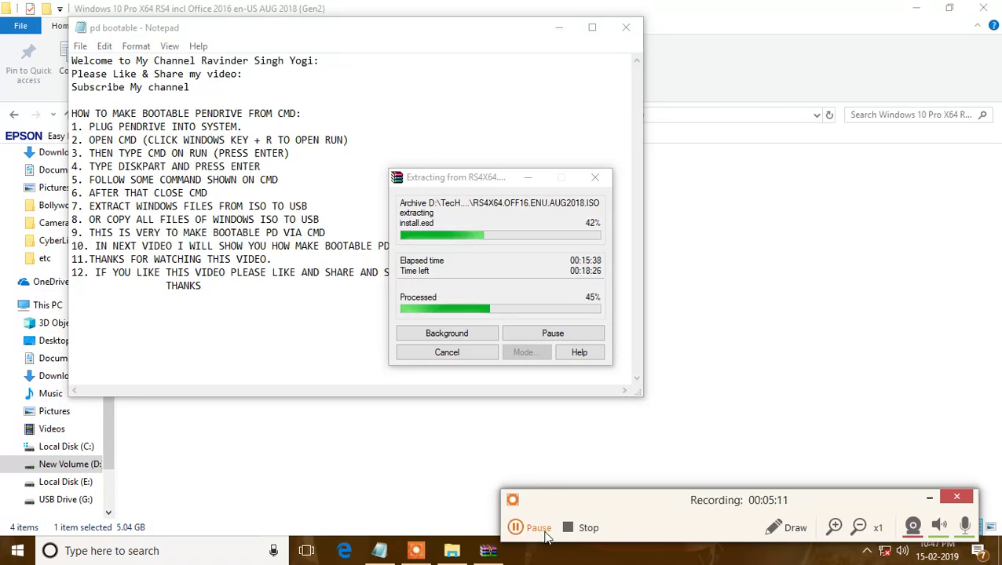
click(539, 529)
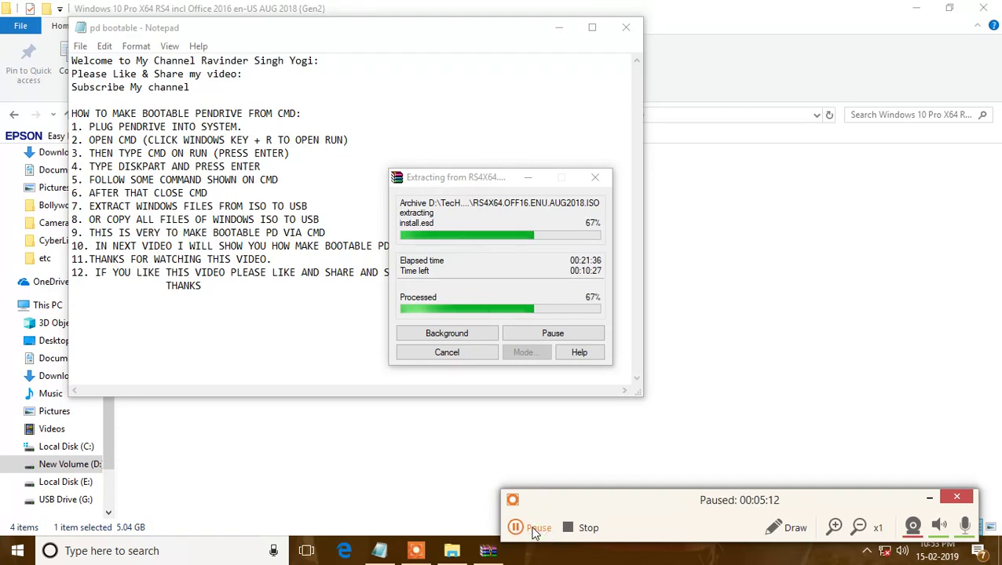
click(536, 531)
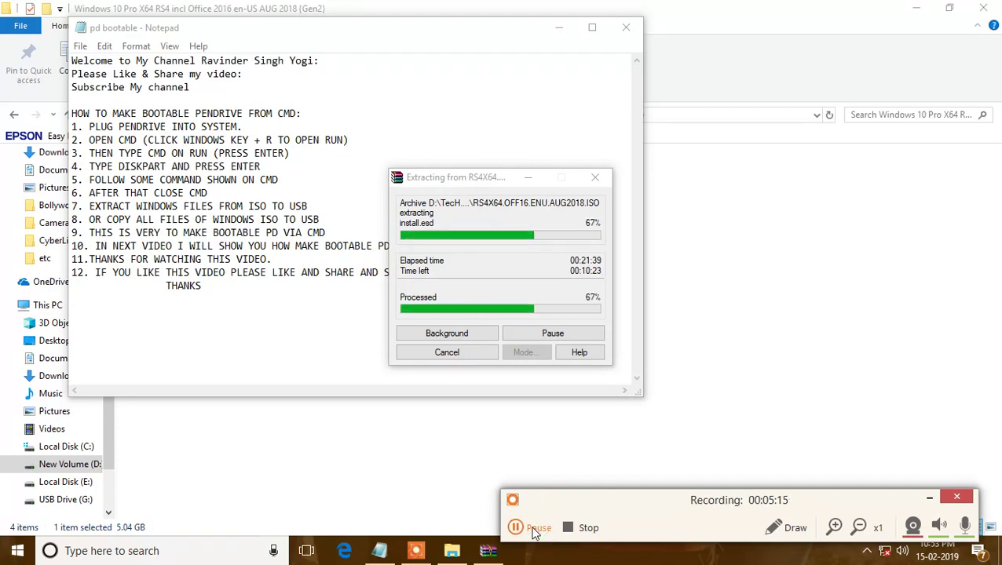
click(535, 529)
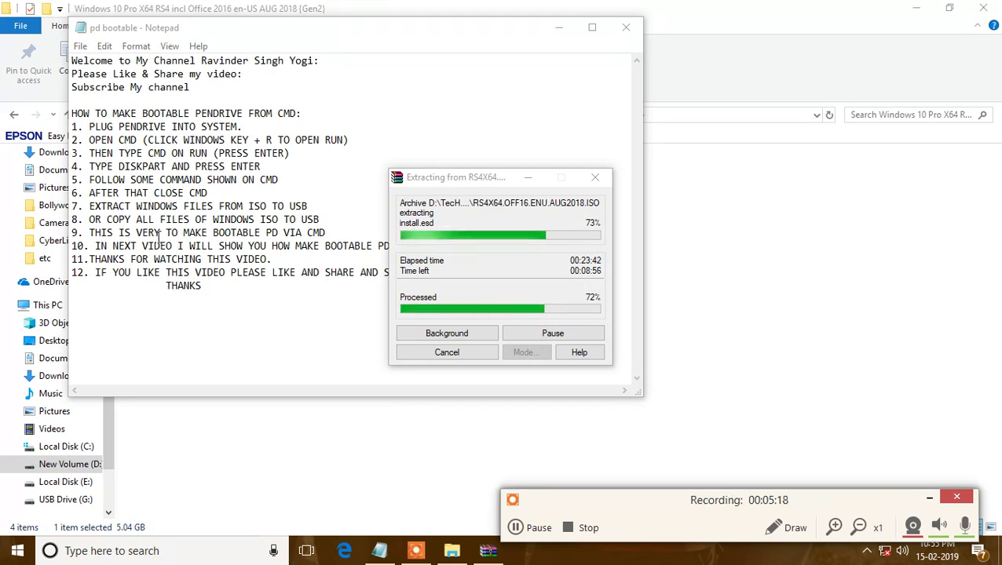
Step: Insert the word EASY after "THIS IS VERY" in line 9 of the pd bootable notes
click(163, 232)
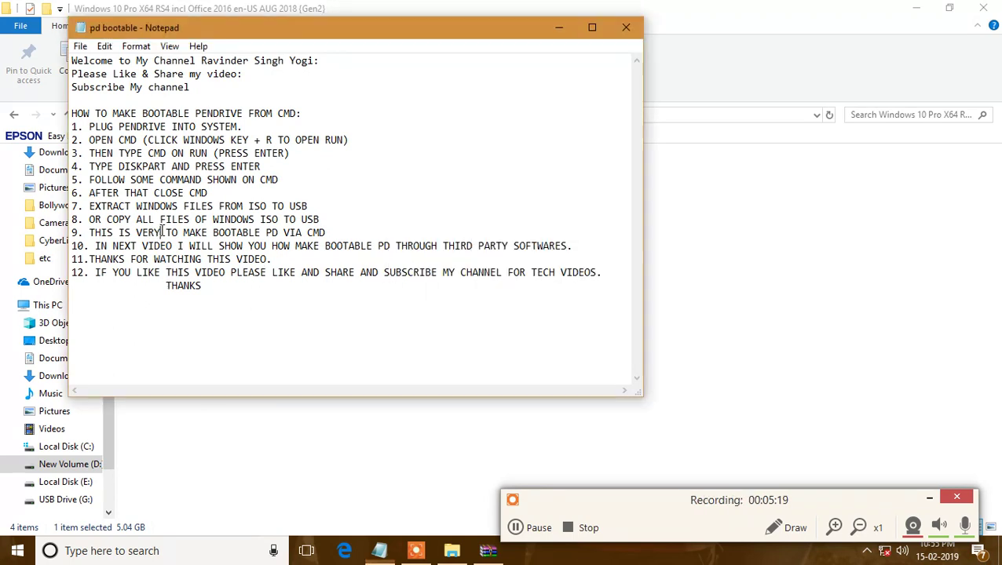
text(aesy)
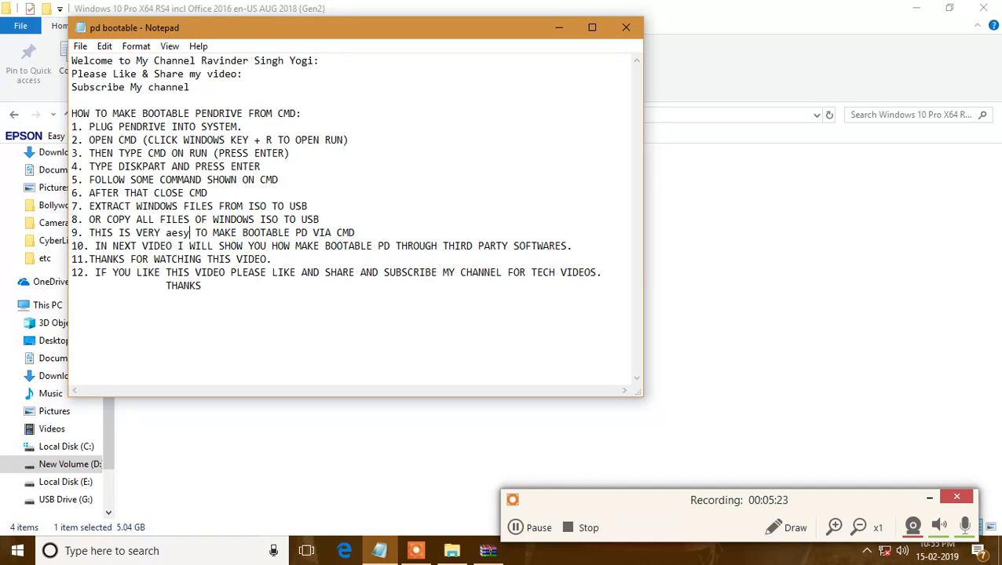
key(BackSpace)
key(BackSpace)
key(BackSpace)
key(BackSpace)
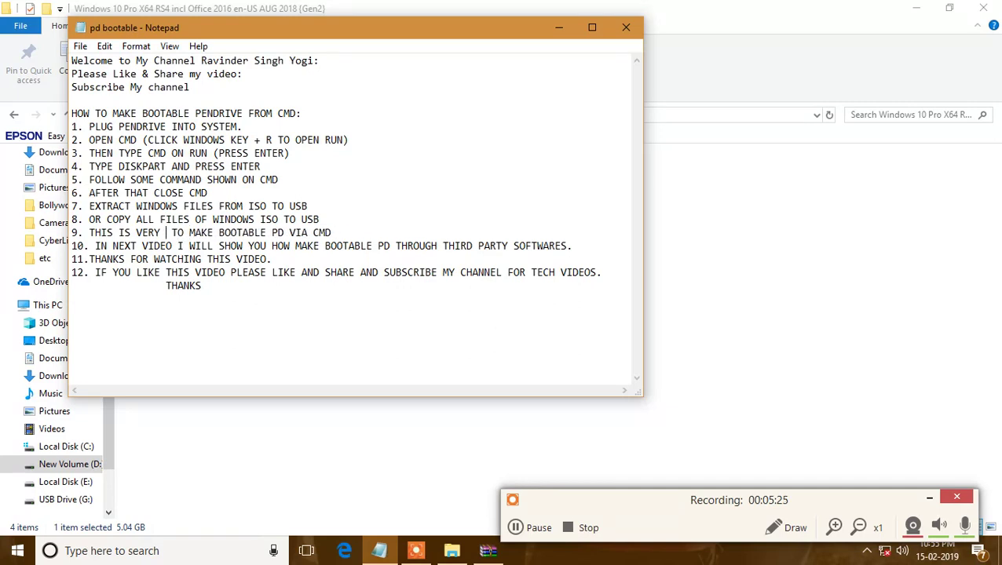
text(EAS)
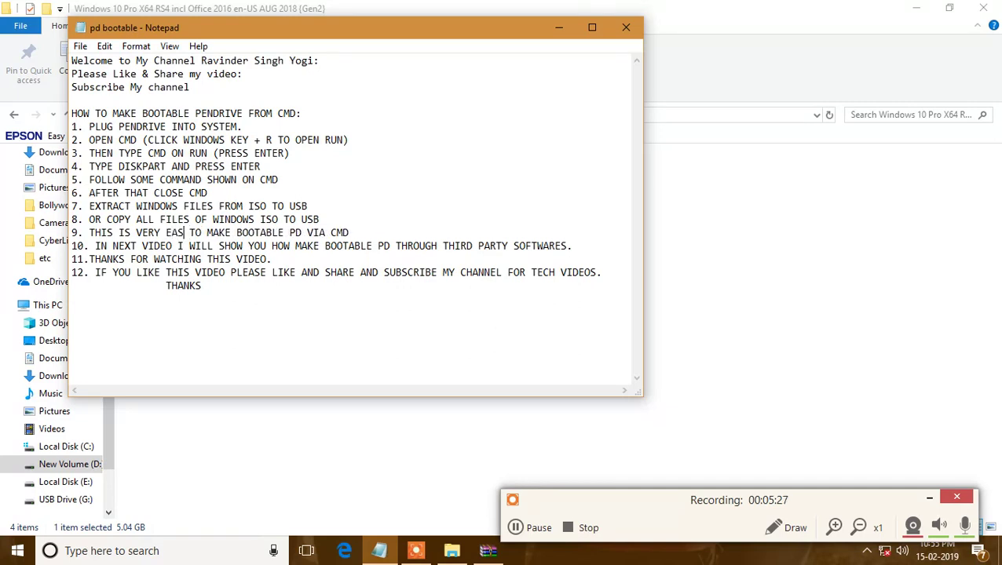
text(Y)
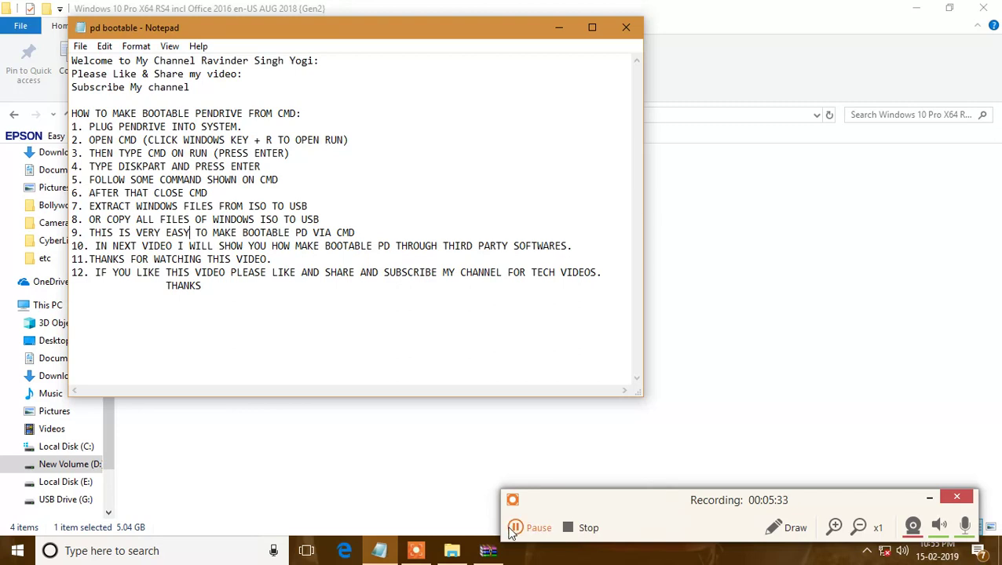
click(538, 529)
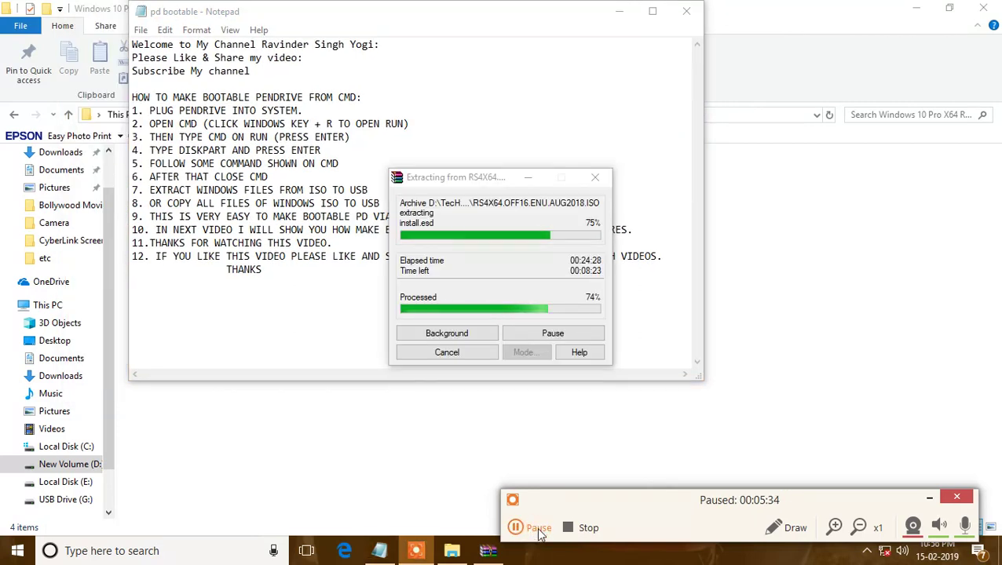
click(538, 530)
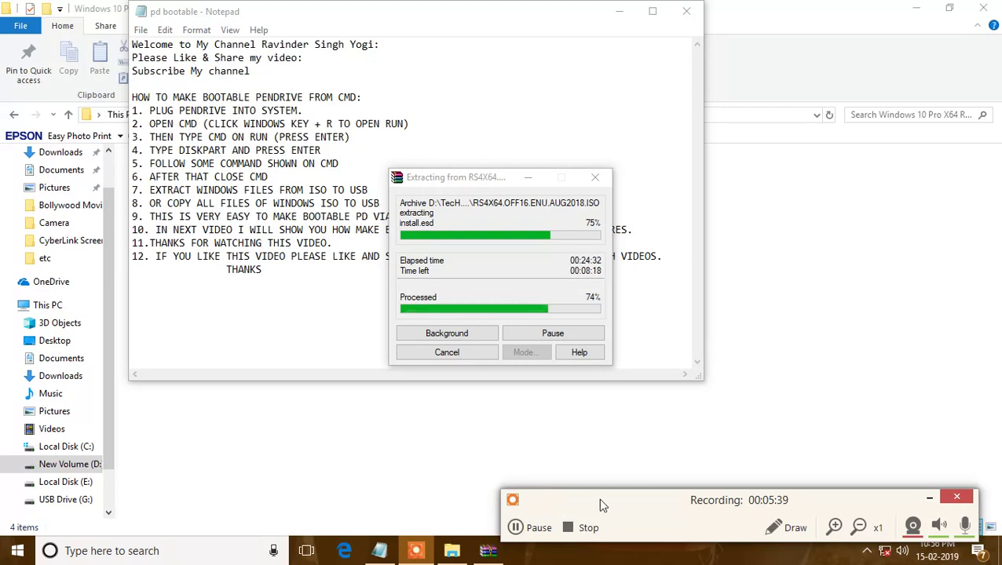
Step: In the screen recorder's drawing tools, choose black, set the font size to 18, and activate the text tool
click(776, 531)
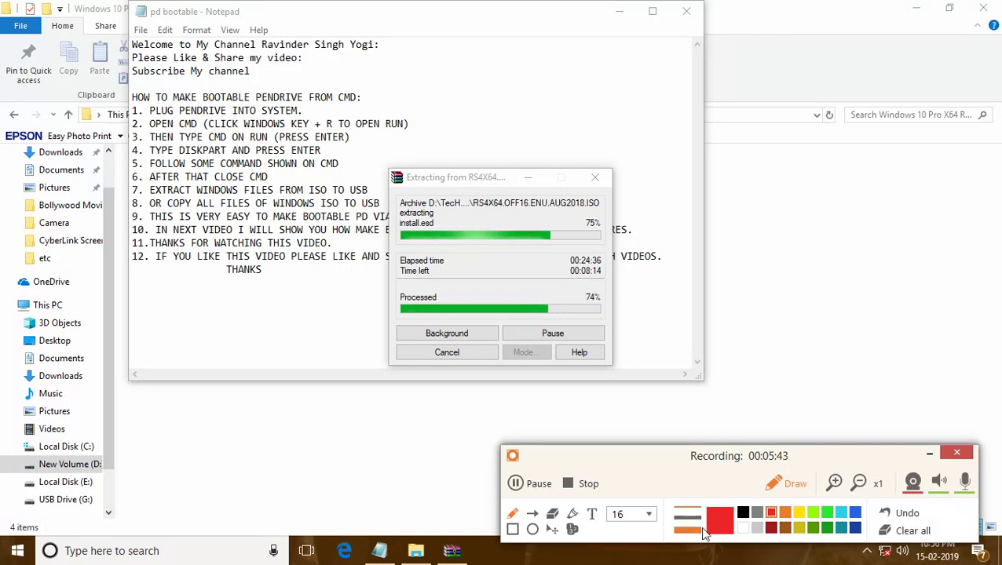
click(743, 515)
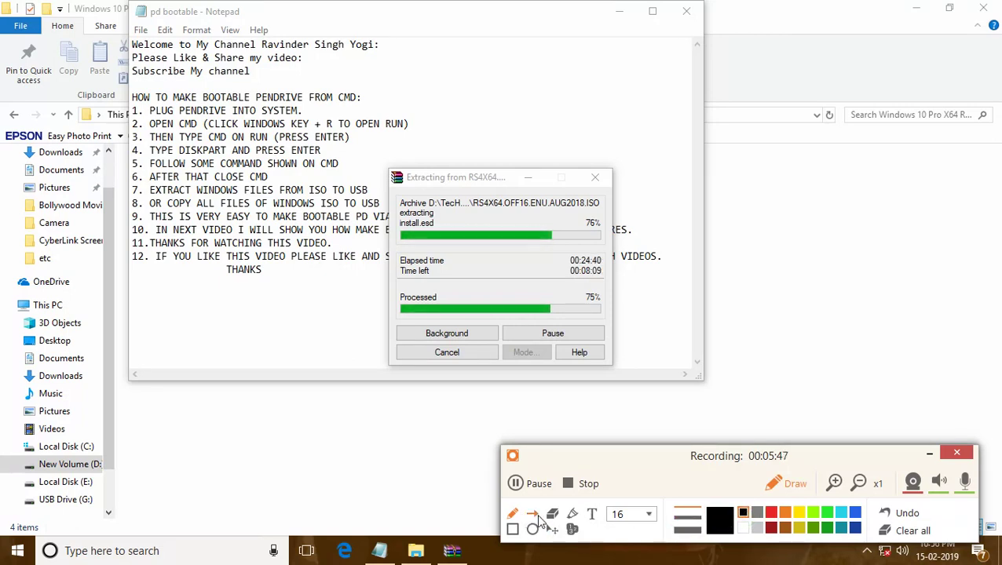
click(628, 519)
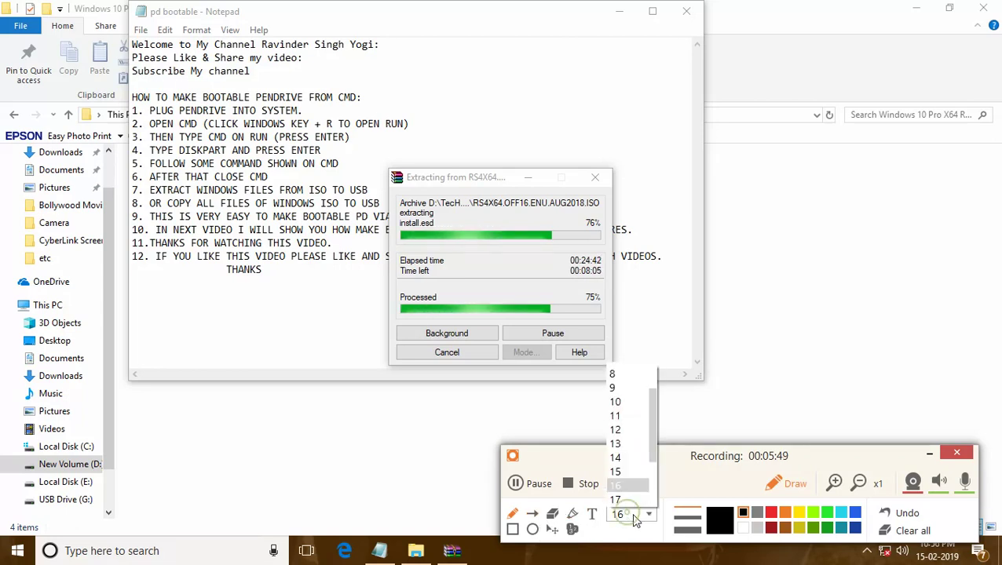
scroll(640, 490, down, 2)
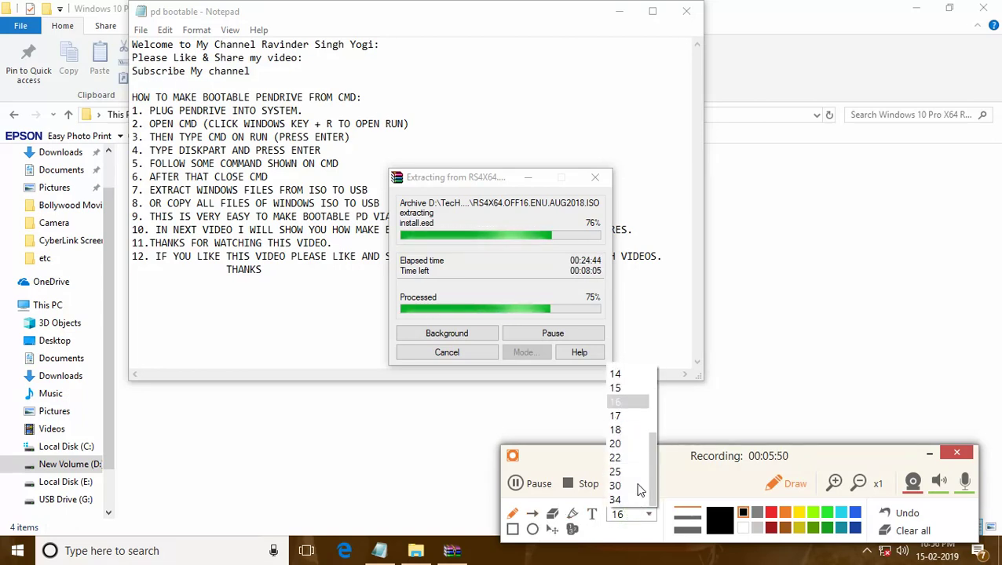
click(624, 429)
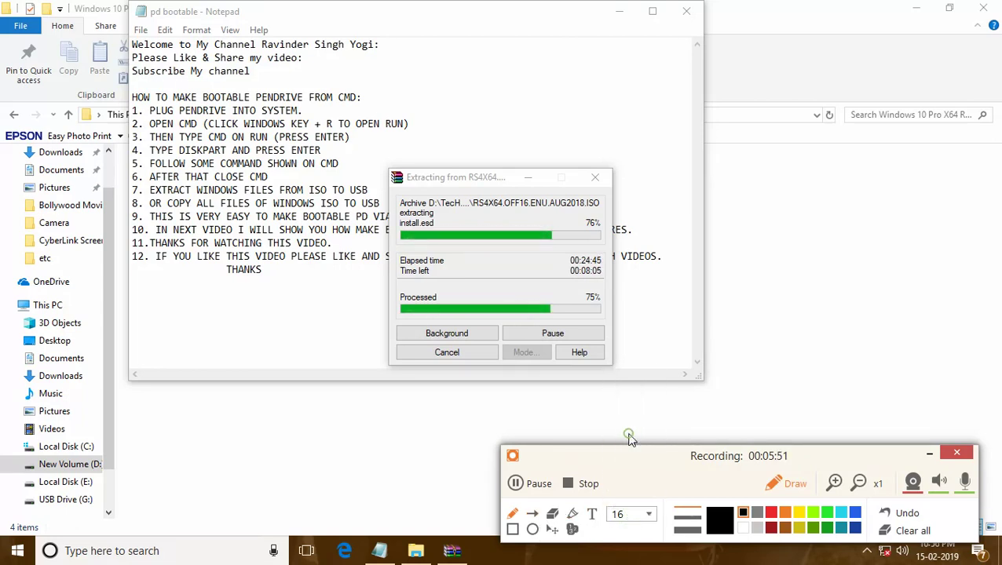
click(593, 514)
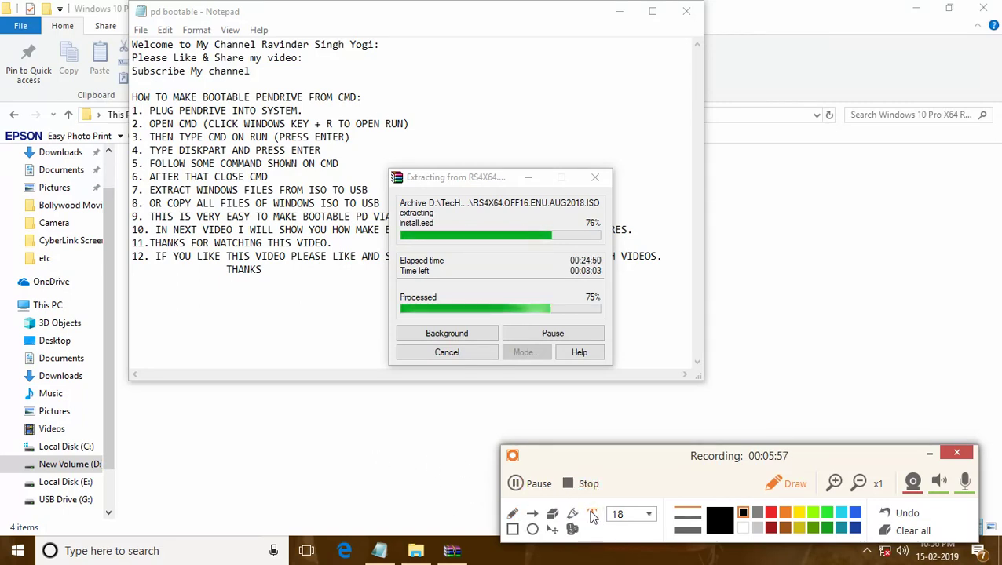
Step: Place the on-screen text "thanks for watching" in the empty area below the notes at font size 34
click(308, 476)
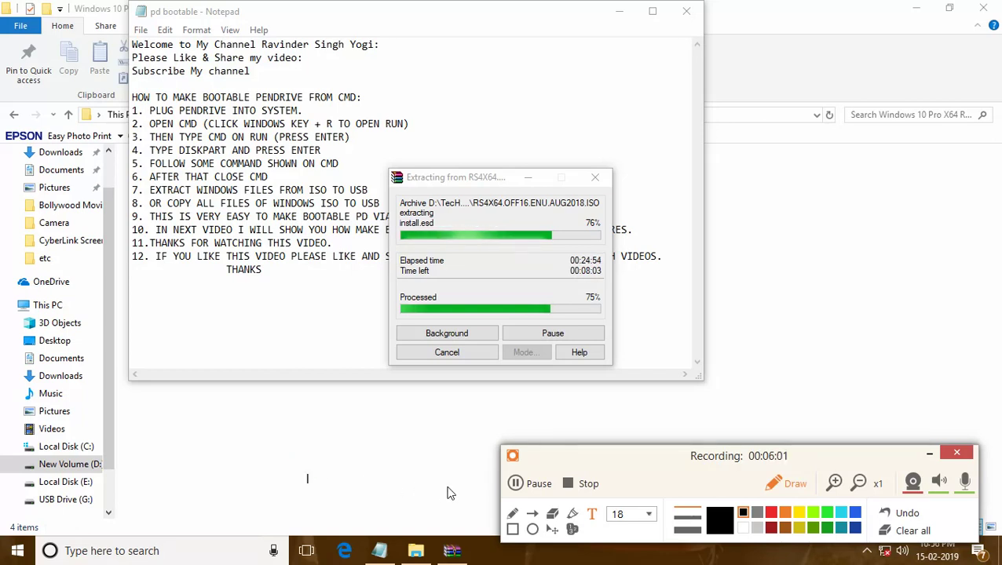
text(pl)
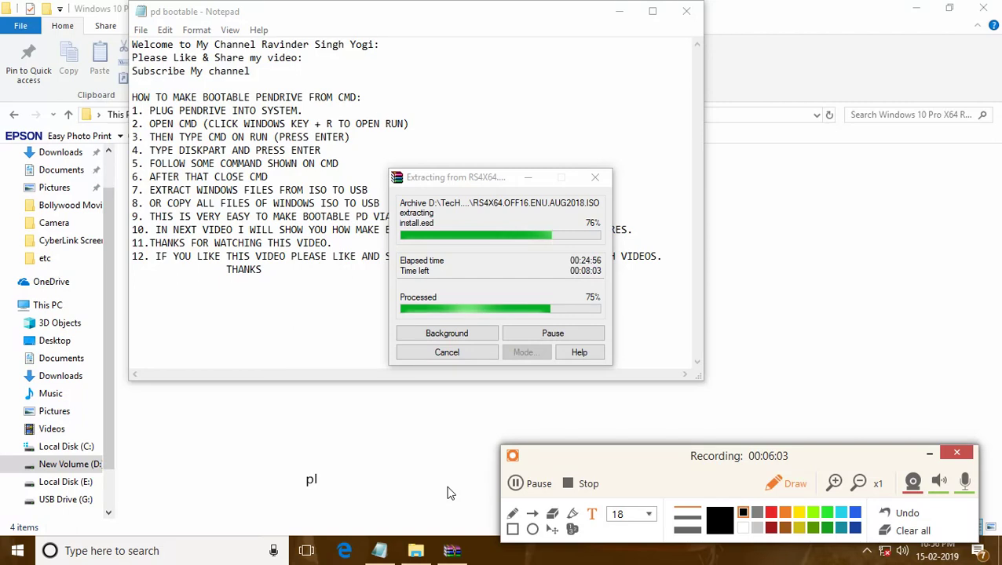
key(BackSpace)
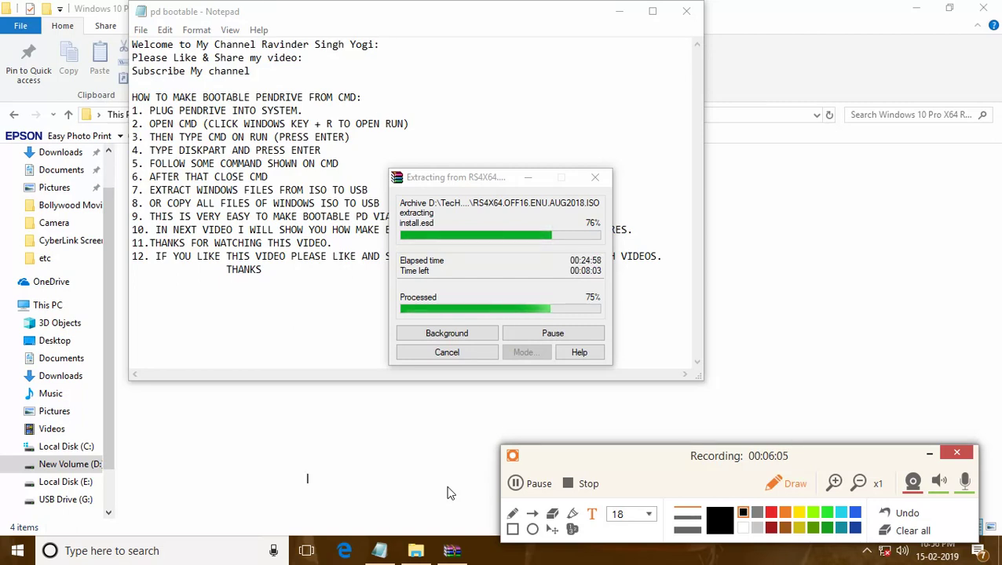
click(645, 515)
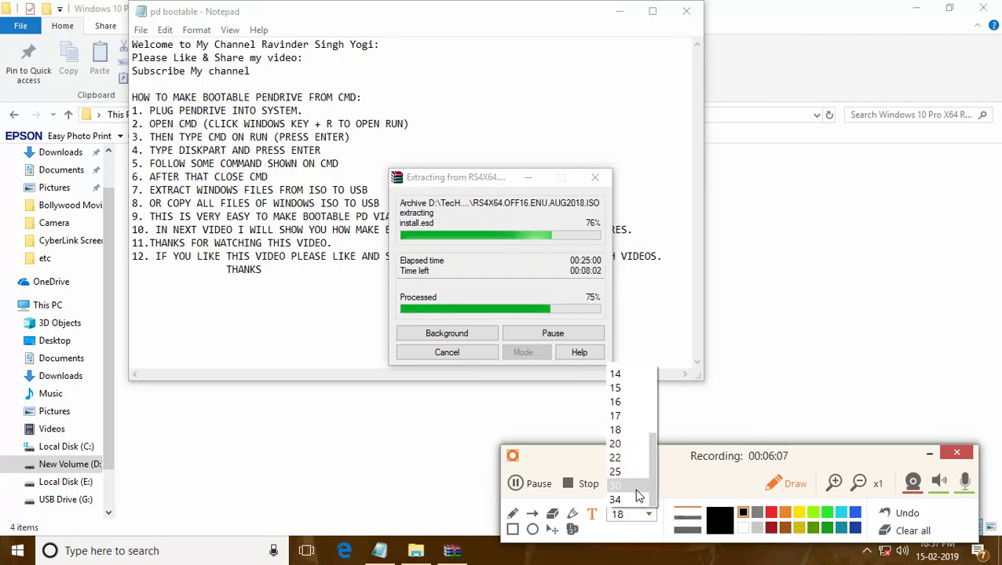
click(632, 498)
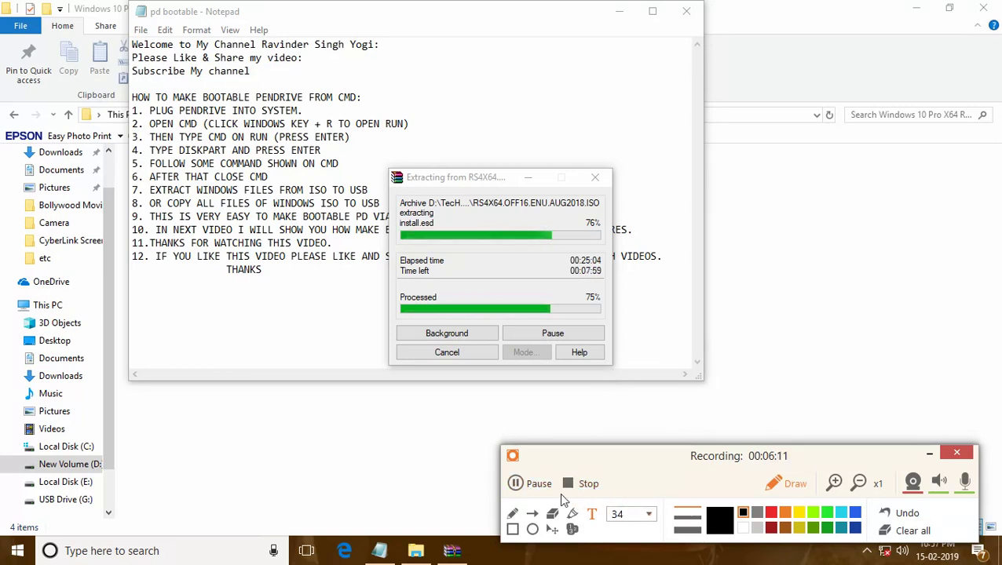
text(thanks)
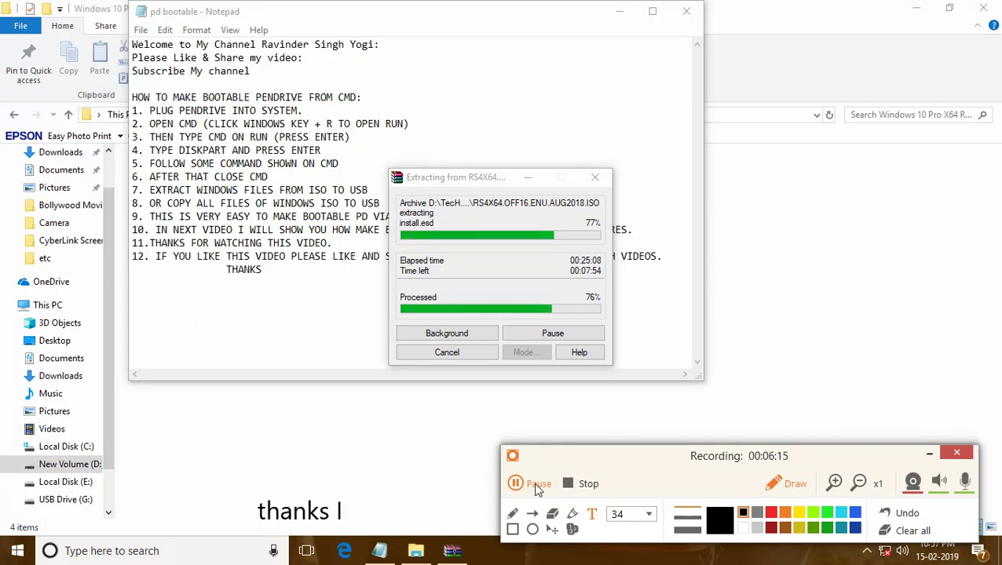
text( for watching)
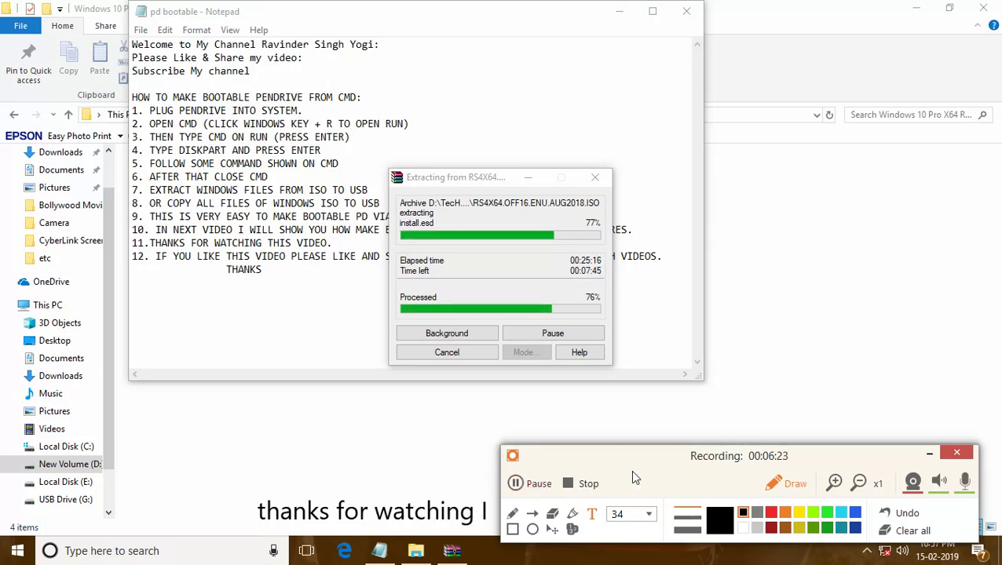
Step: Minimize the recorder panel, bring the Windows 10 Pro folder window to the front, and restore the recorder panel
click(929, 454)
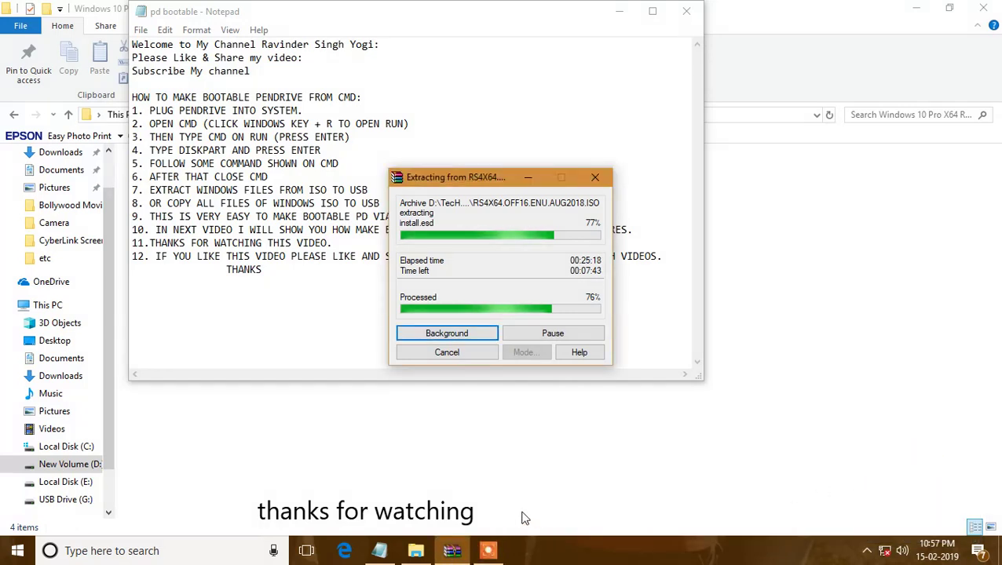
key(alt+Tab)
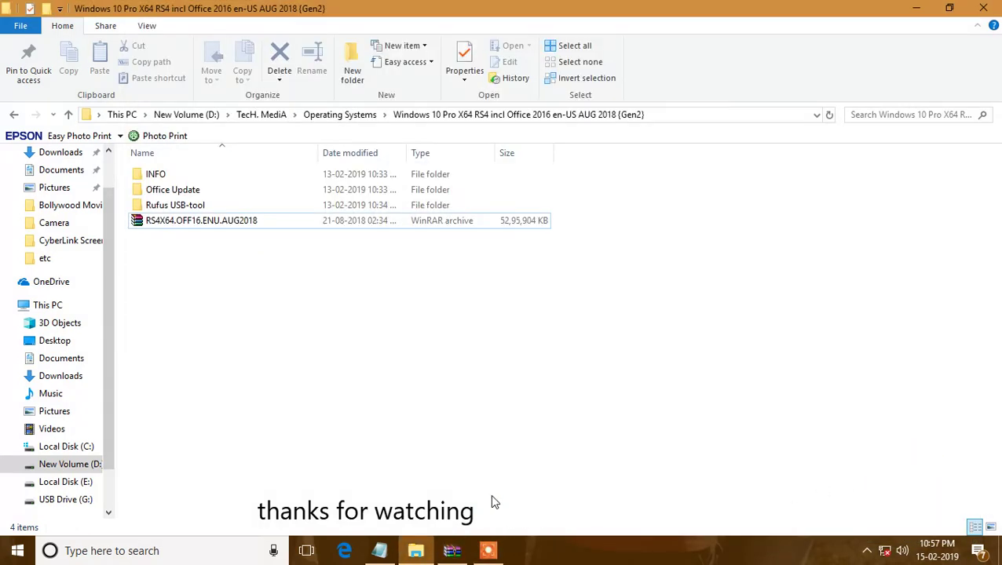
right_click(507, 511)
click(485, 515)
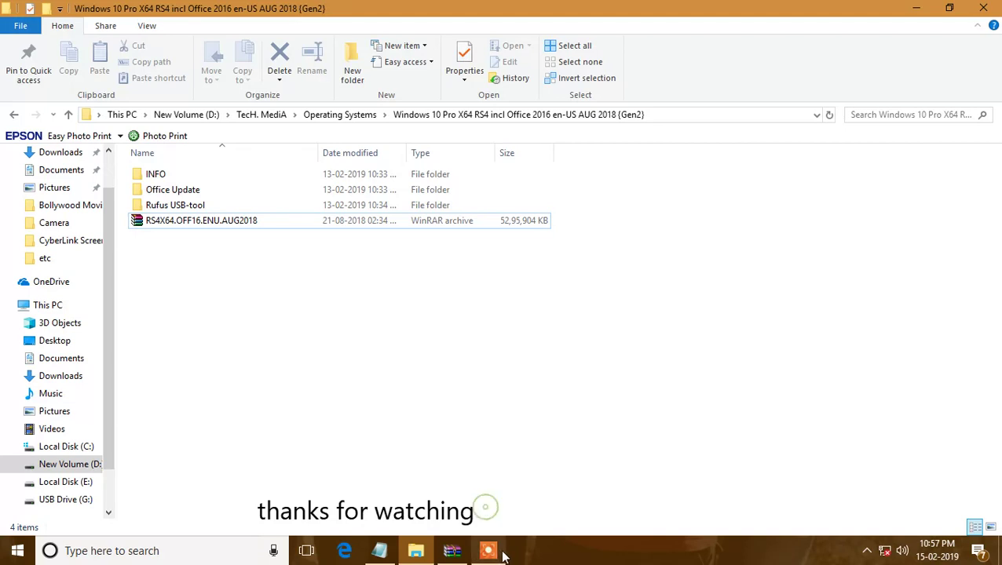
click(497, 553)
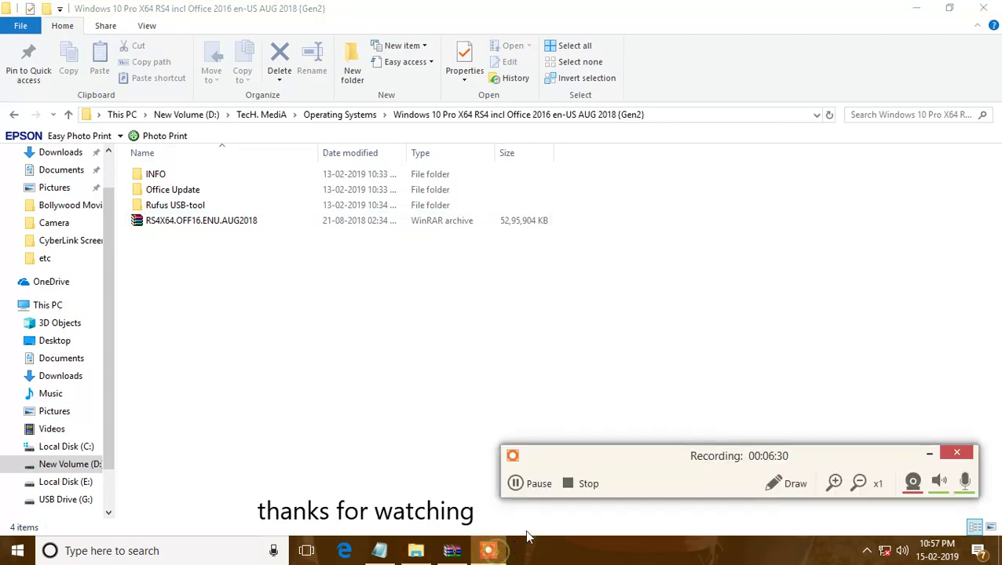
Step: Add the on-screen text "this video please like and share" directly after "thanks for watching"
click(773, 487)
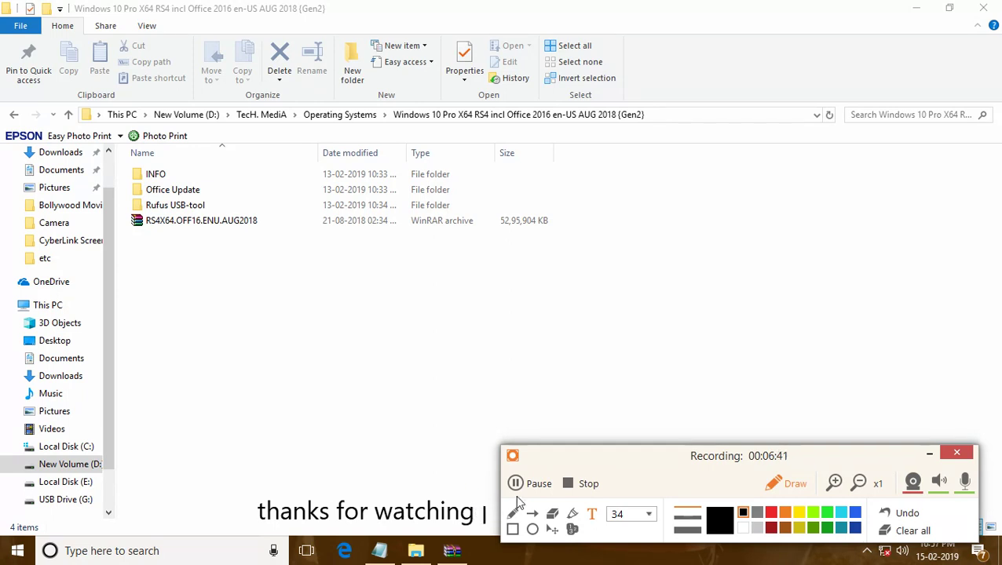
text(th)
drag(586, 452, 578, 378)
text(is)
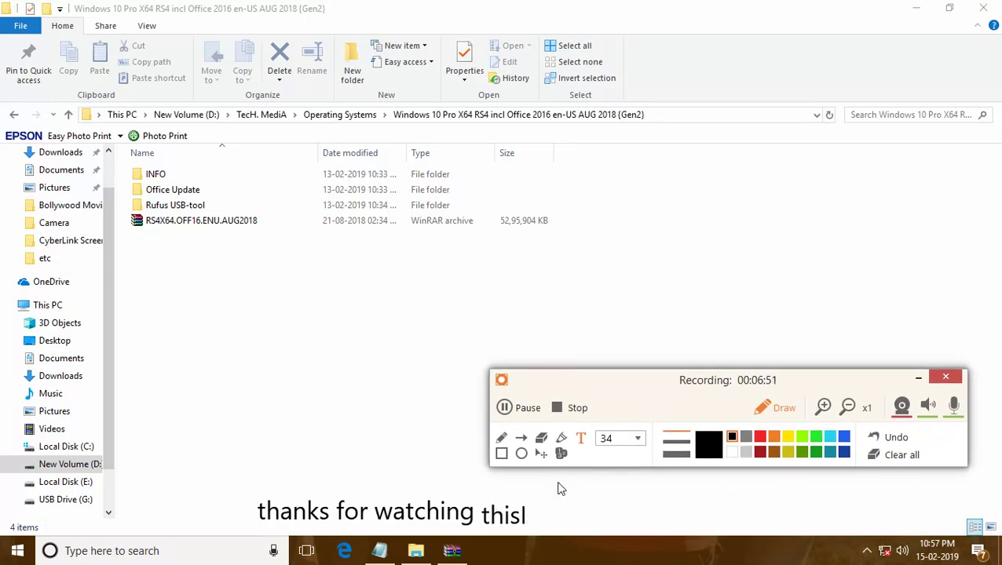
key(BackSpace)
key(BackSpace)
key(BackSpace)
click(482, 497)
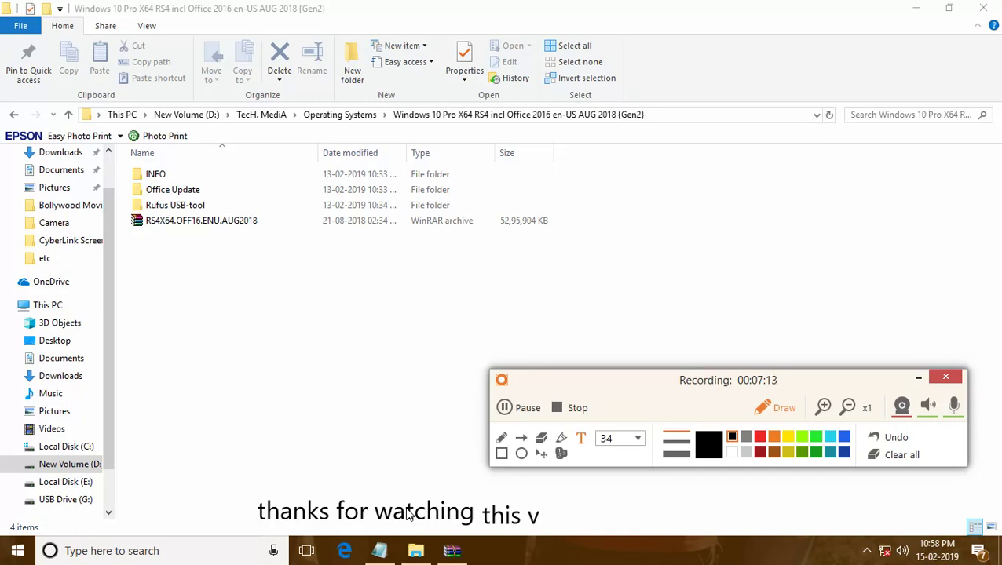
text(deo!)
text( please!)
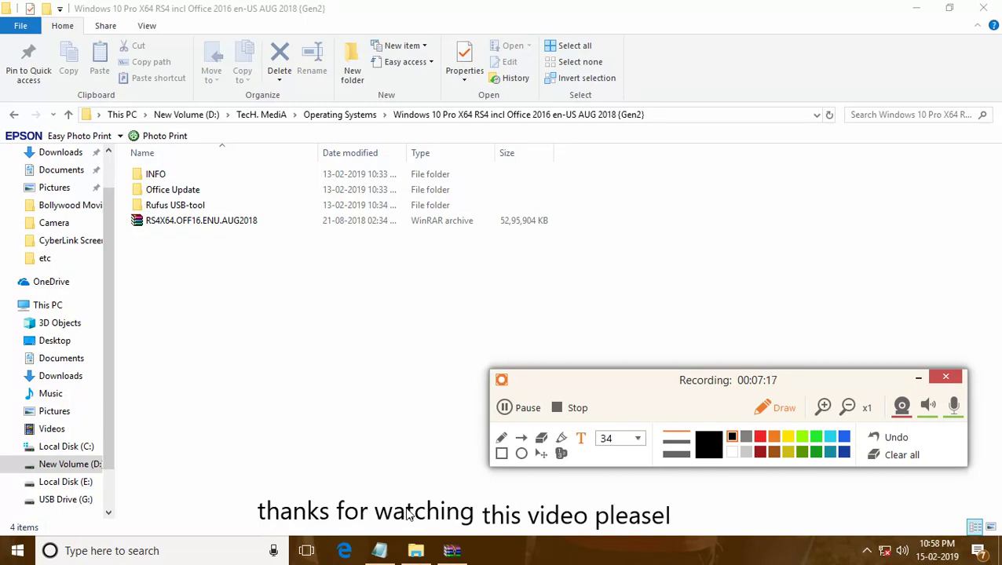
text( like and share)
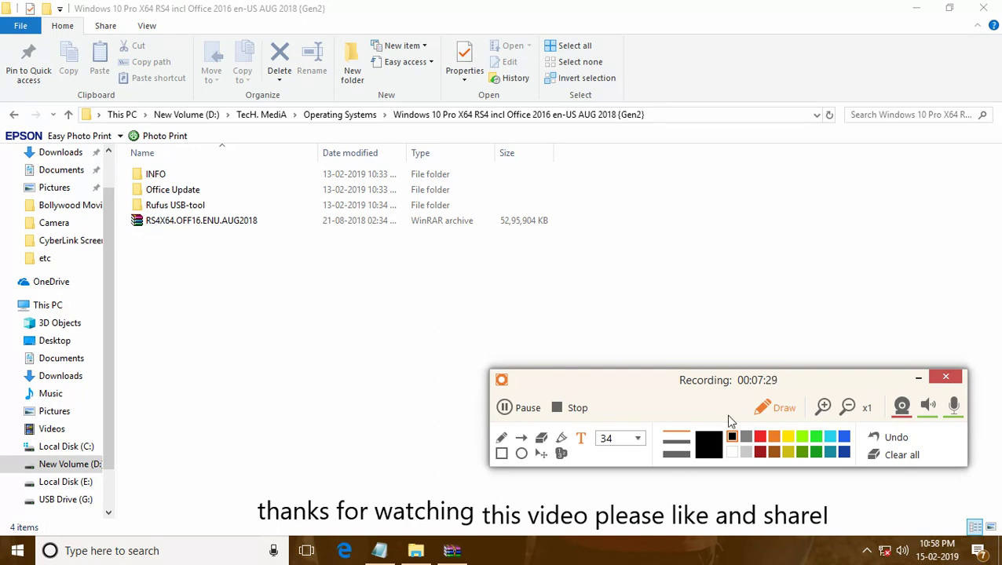
drag(651, 380, 666, 417)
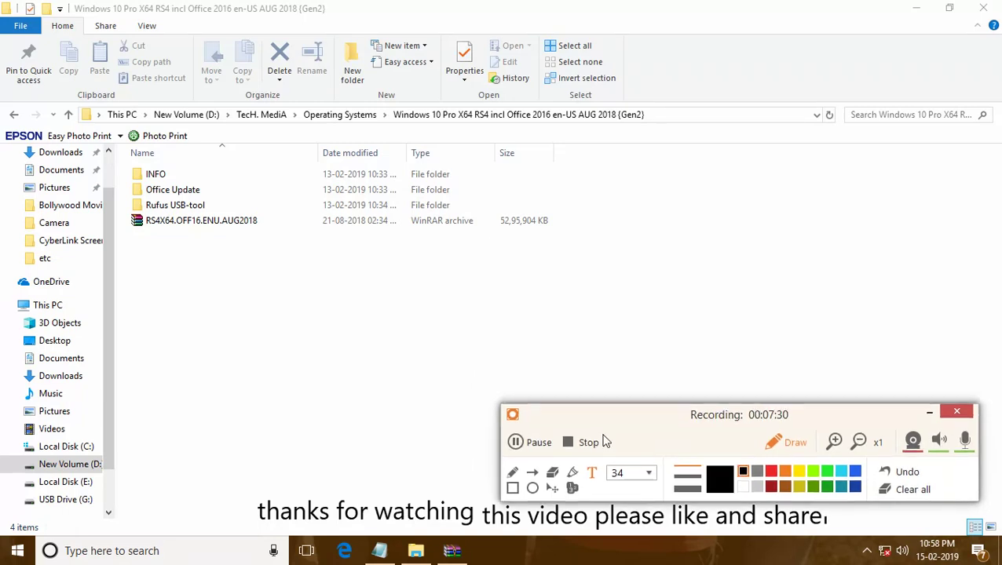
click(517, 451)
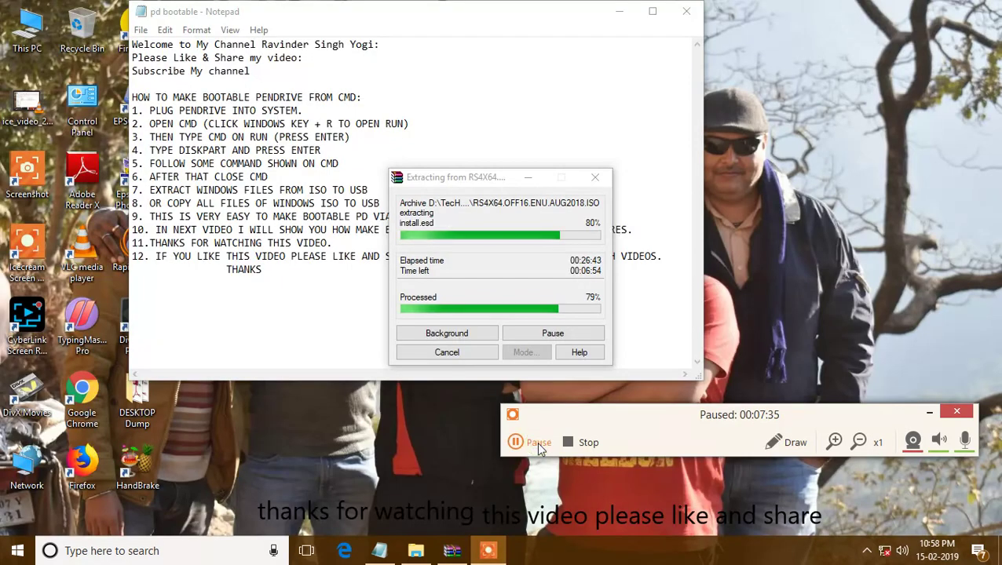
click(518, 444)
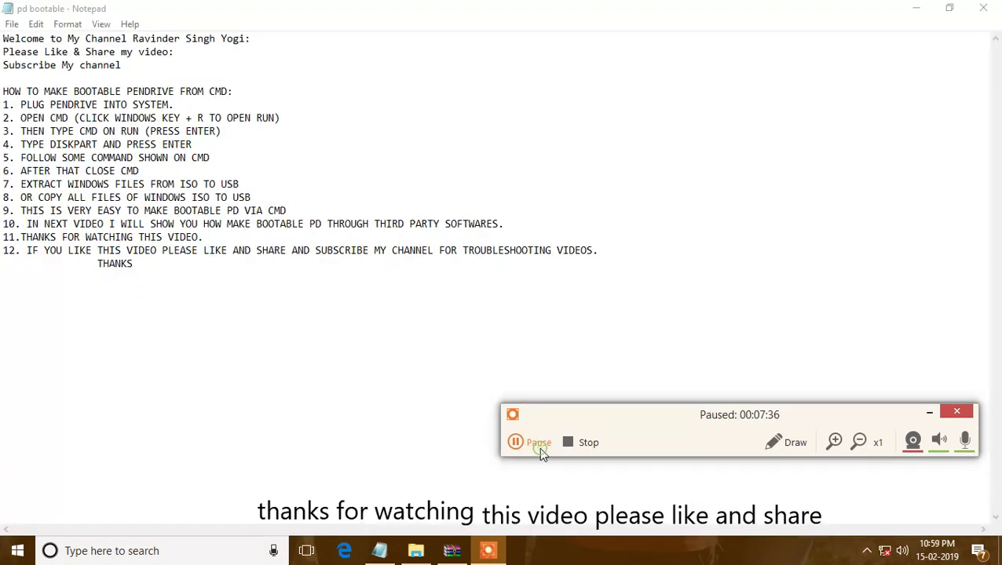
click(539, 447)
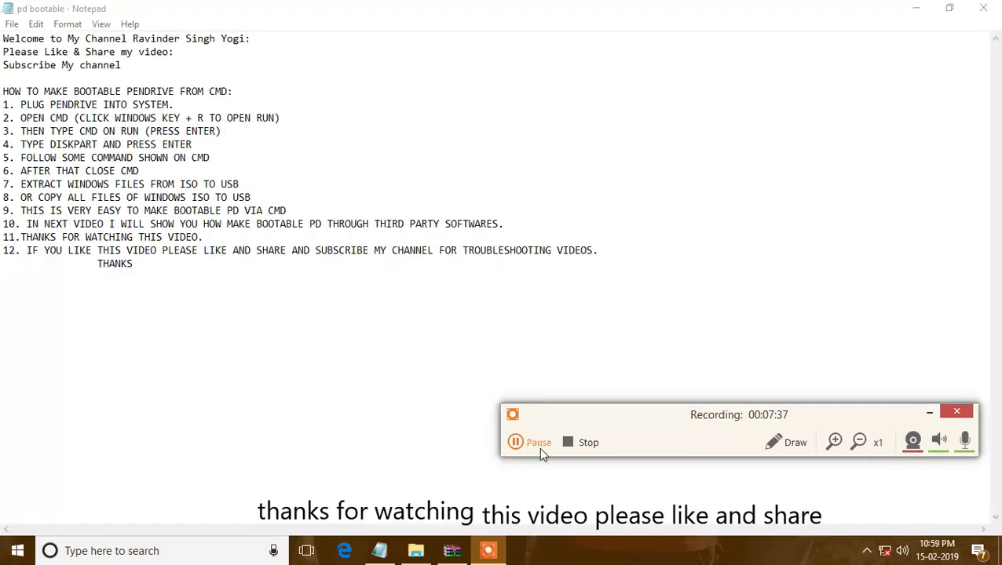